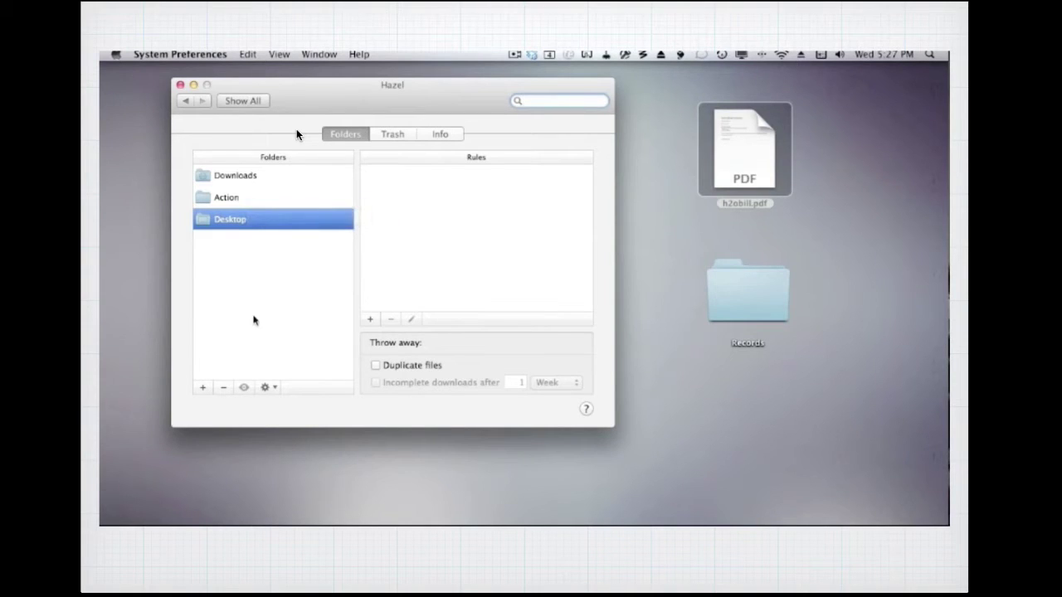
# - Create a new rule for the Desktop folder and name it h2obill
pyautogui.click(232, 199)
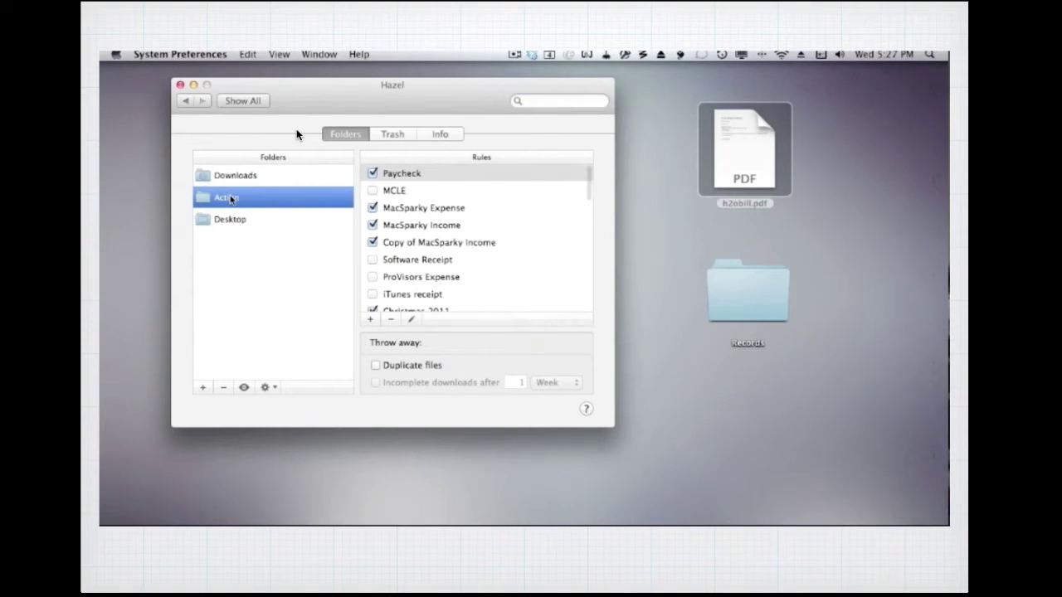
pyautogui.click(227, 221)
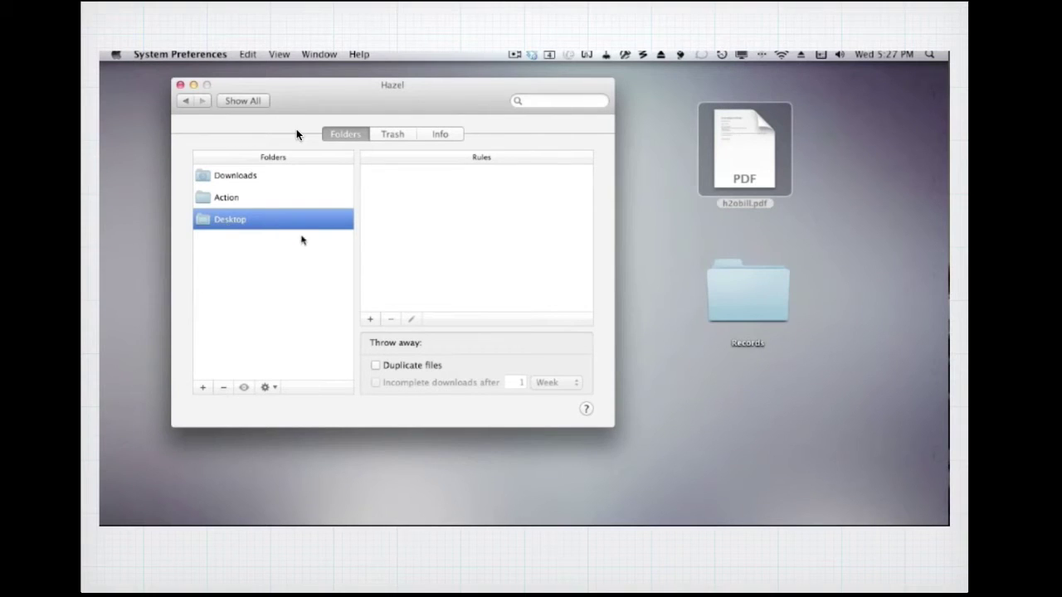
pyautogui.click(371, 320)
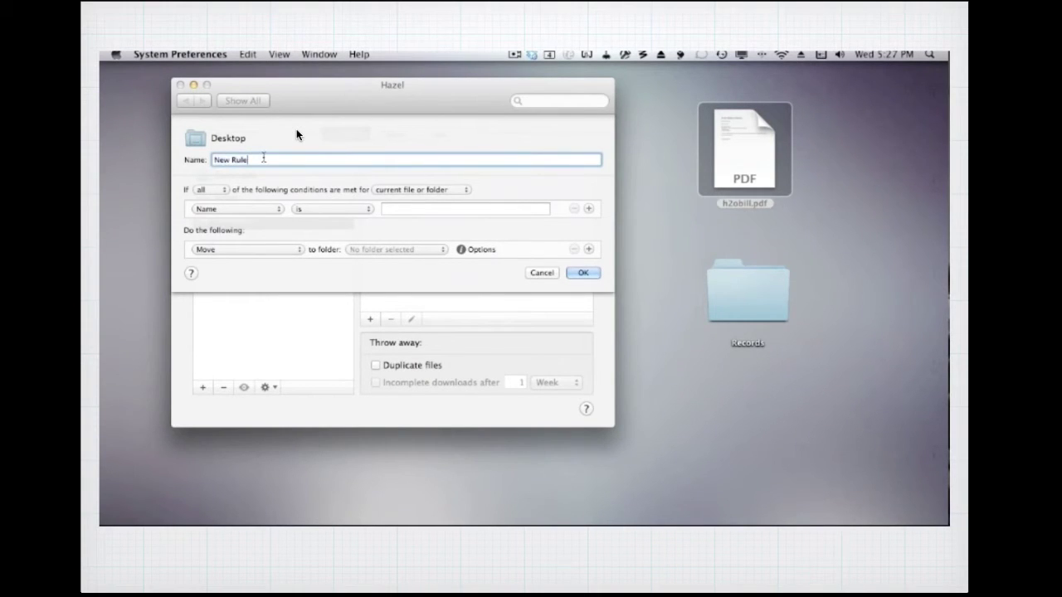
pyautogui.click(219, 160)
pyautogui.press('super+a')
pyautogui.write('N')
pyautogui.write('2obill')
# - Set the rule's condition to match files whose name contains h2obill
pyautogui.click(338, 218)
pyautogui.click(335, 232)
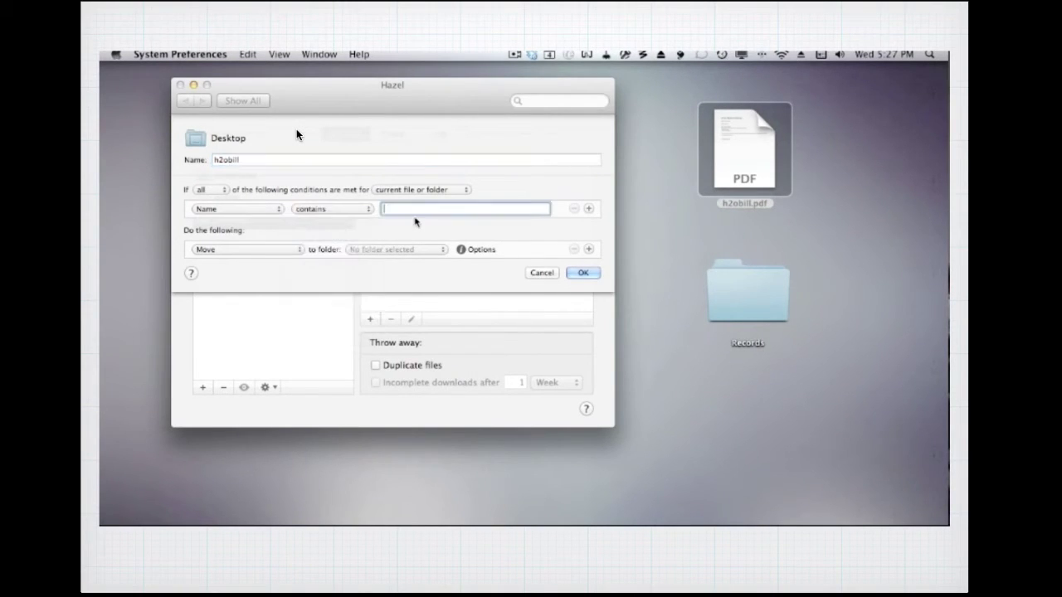
pyautogui.write('h2obill')
# - Set the rule's action to Rename, replacing the name element in the pattern with date created before the extension
pyautogui.click(303, 250)
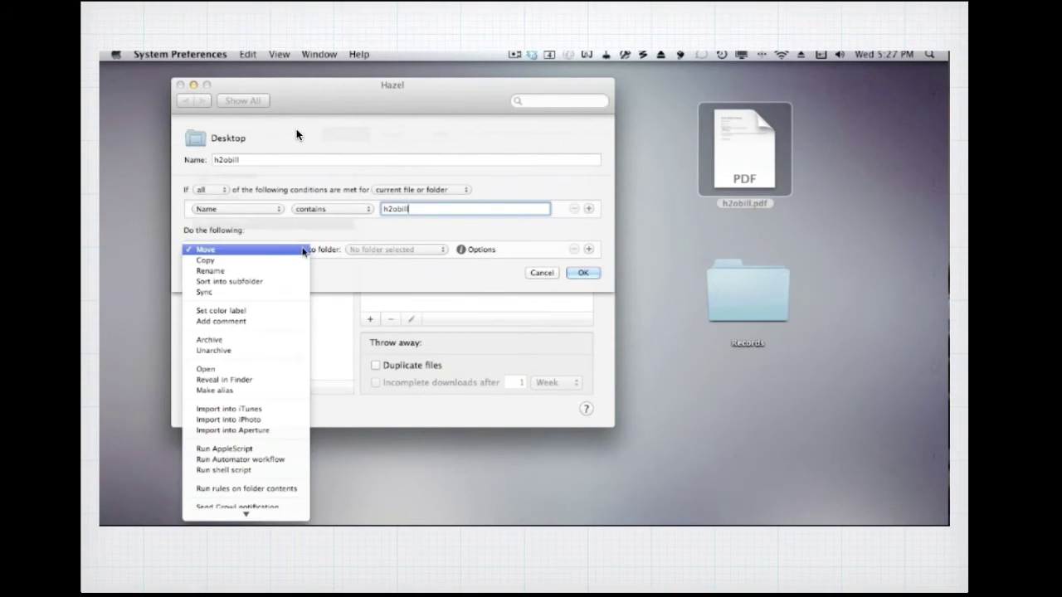
pyautogui.click(268, 271)
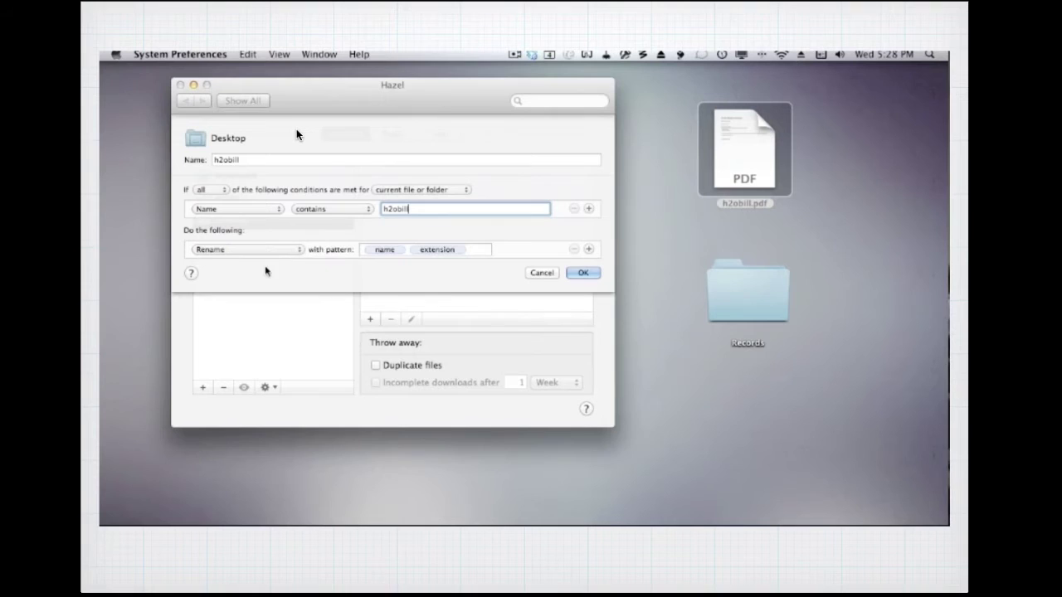
pyautogui.click(408, 255)
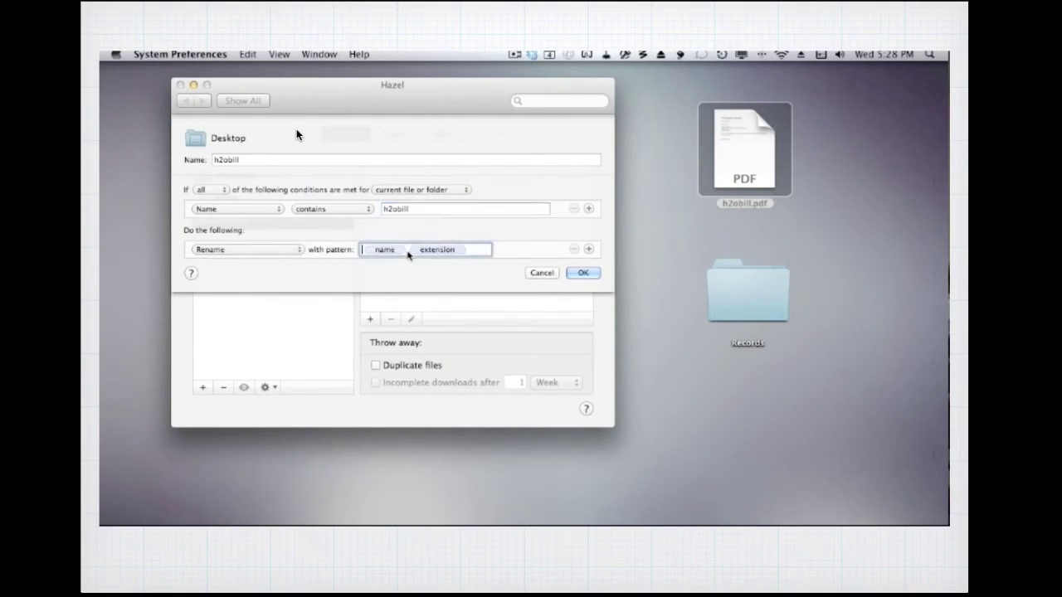
pyautogui.click(407, 255)
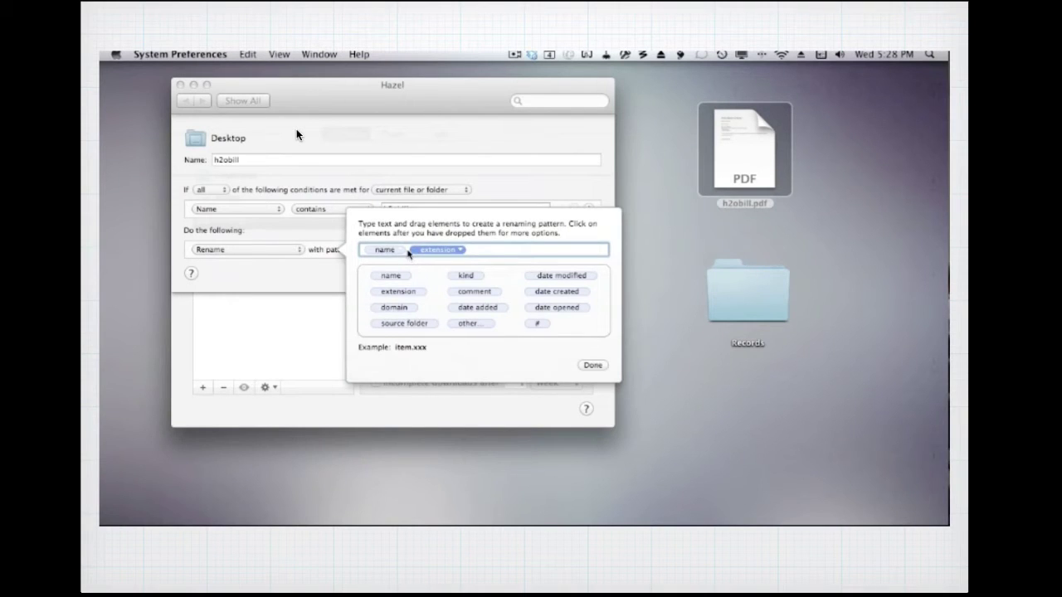
pyautogui.click(390, 253)
pyautogui.press('BackSpace')
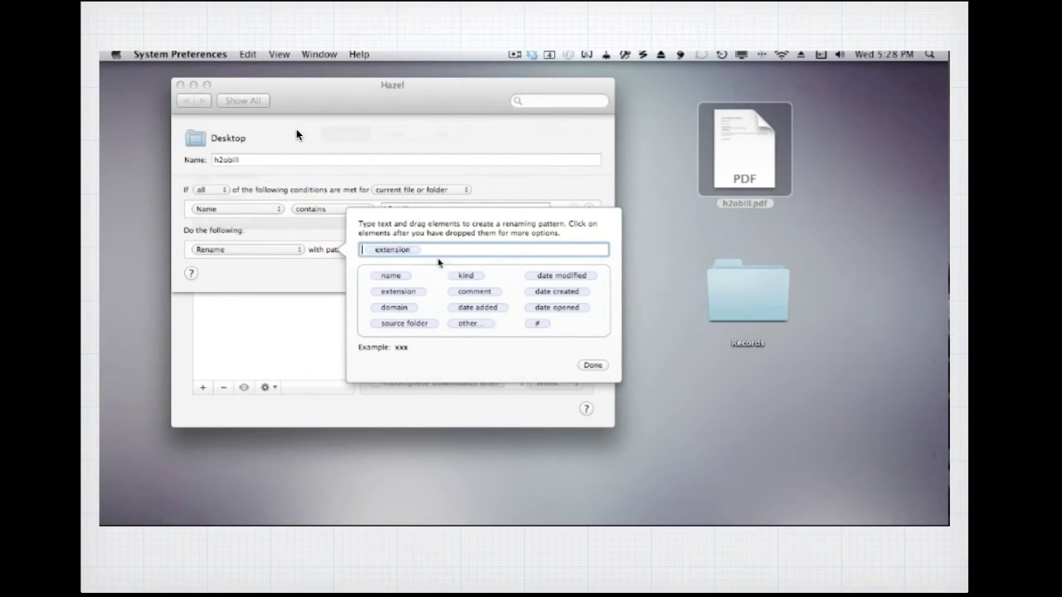
pyautogui.click(458, 308)
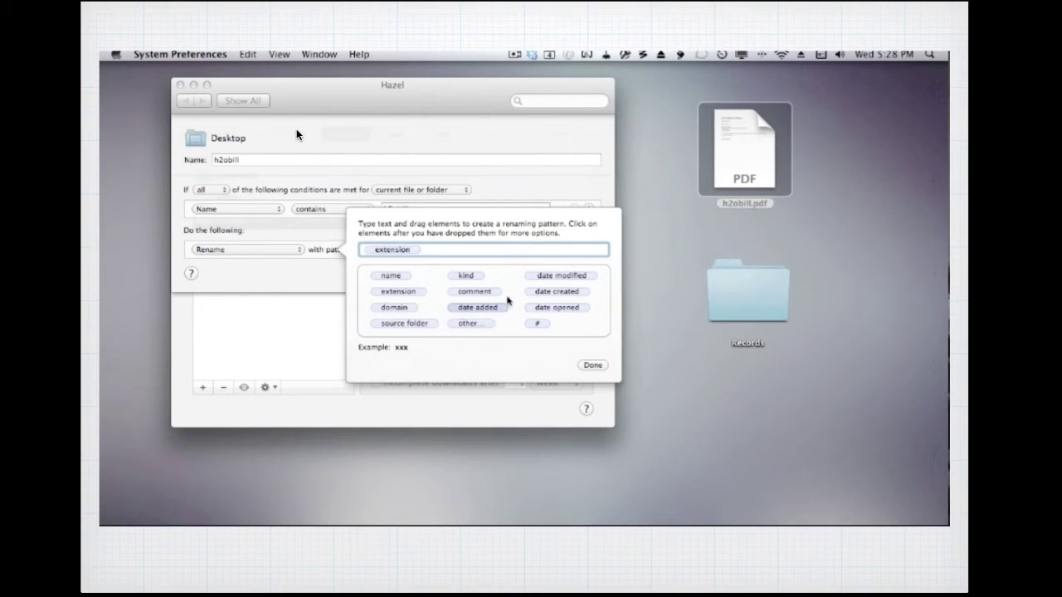
pyautogui.moveTo(546, 292); pyautogui.dragTo(365, 254)
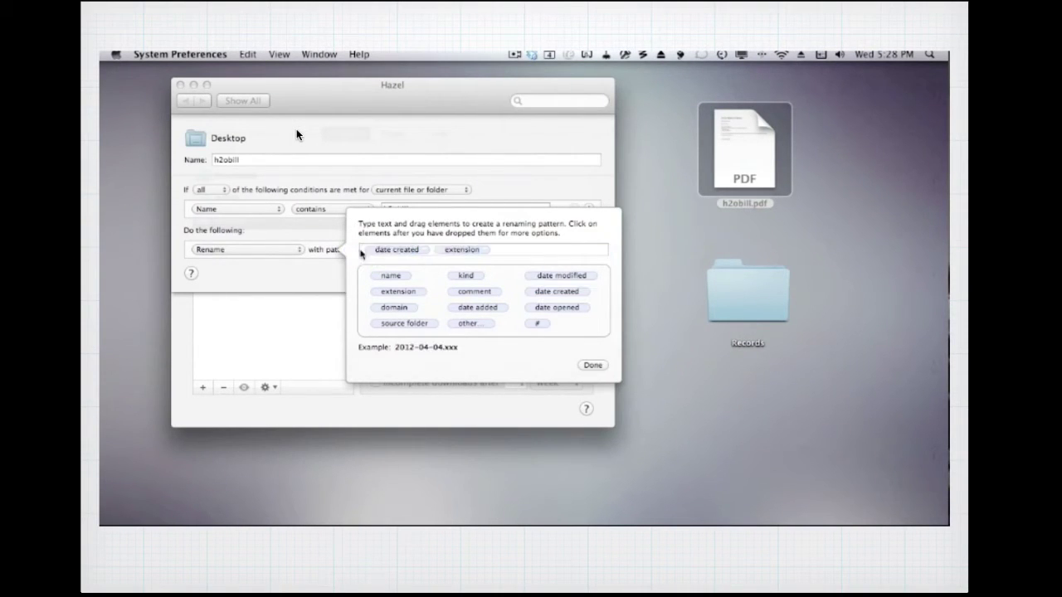
pyautogui.click(422, 254)
pyautogui.click(433, 254)
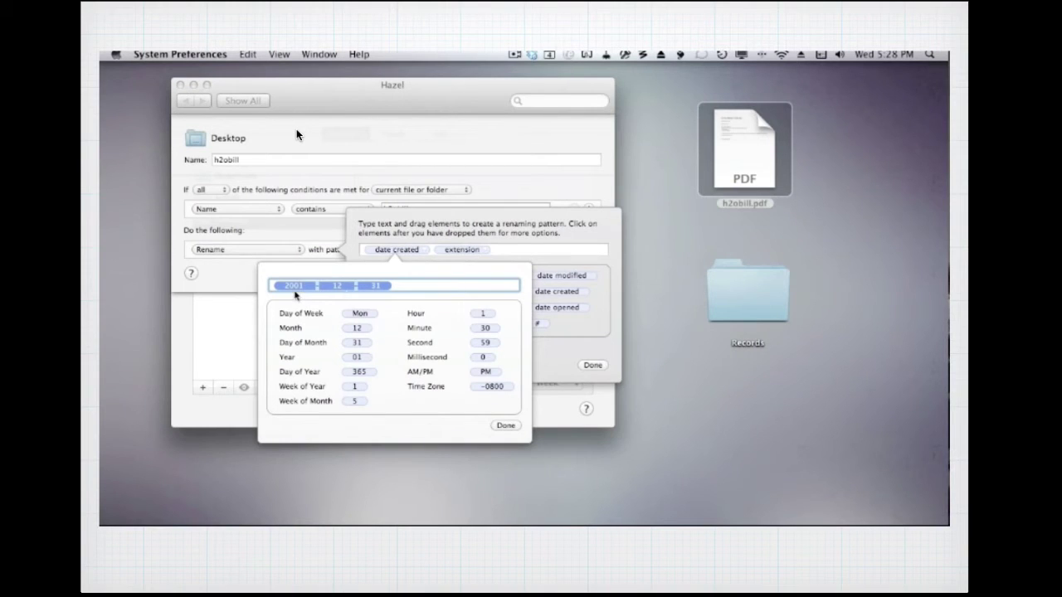
pyautogui.click(506, 425)
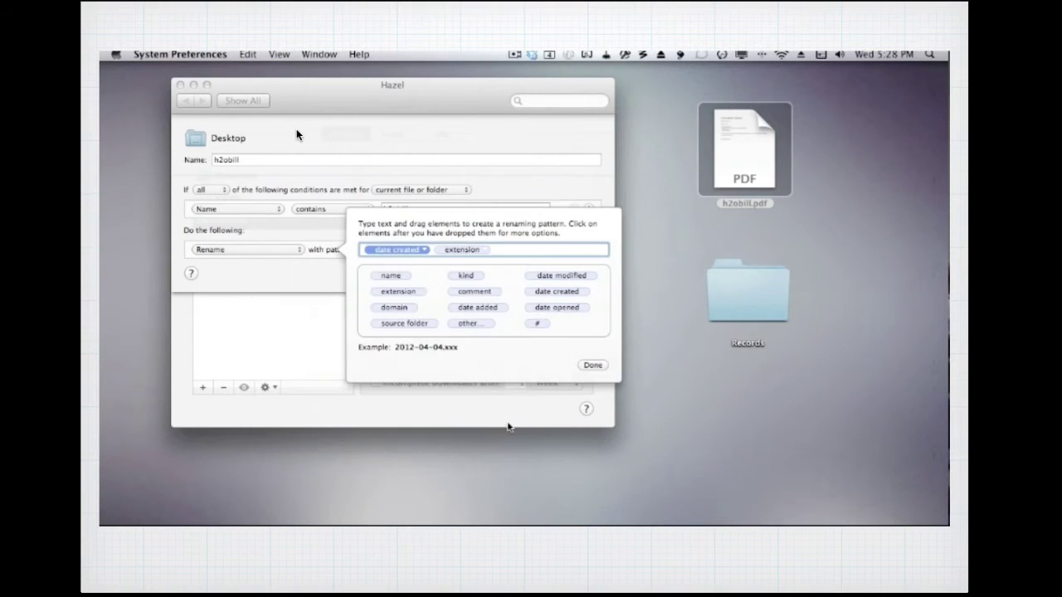
pyautogui.click(435, 253)
pyautogui.click(424, 252)
pyautogui.click(425, 253)
pyautogui.click(433, 260)
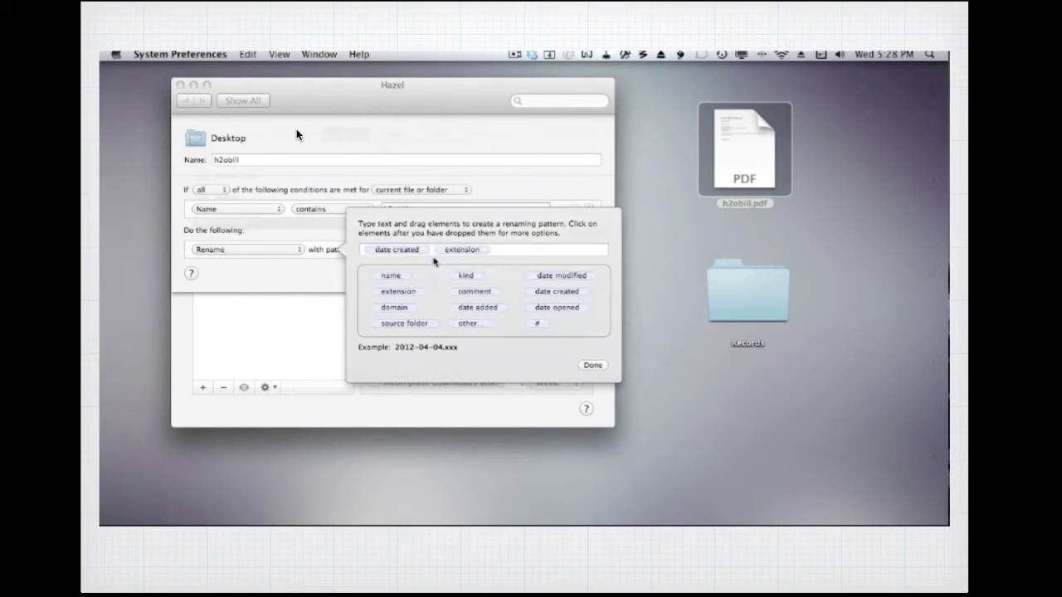
# - Edit the date pattern of the date created element to remove the day, keeping only year and month
pyautogui.click(424, 251)
pyautogui.click(424, 253)
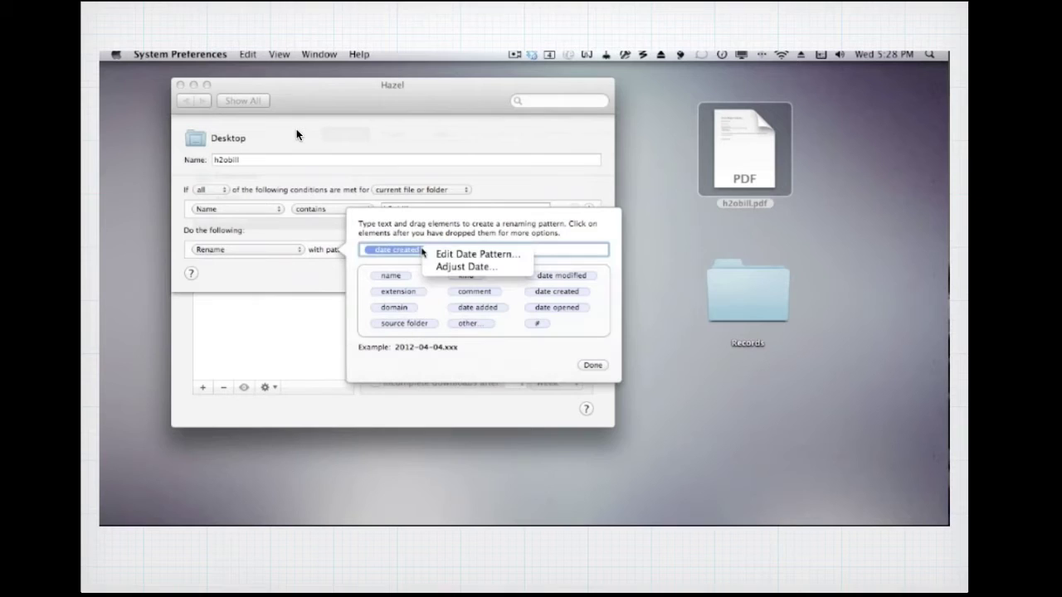
pyautogui.click(490, 256)
pyautogui.click(420, 286)
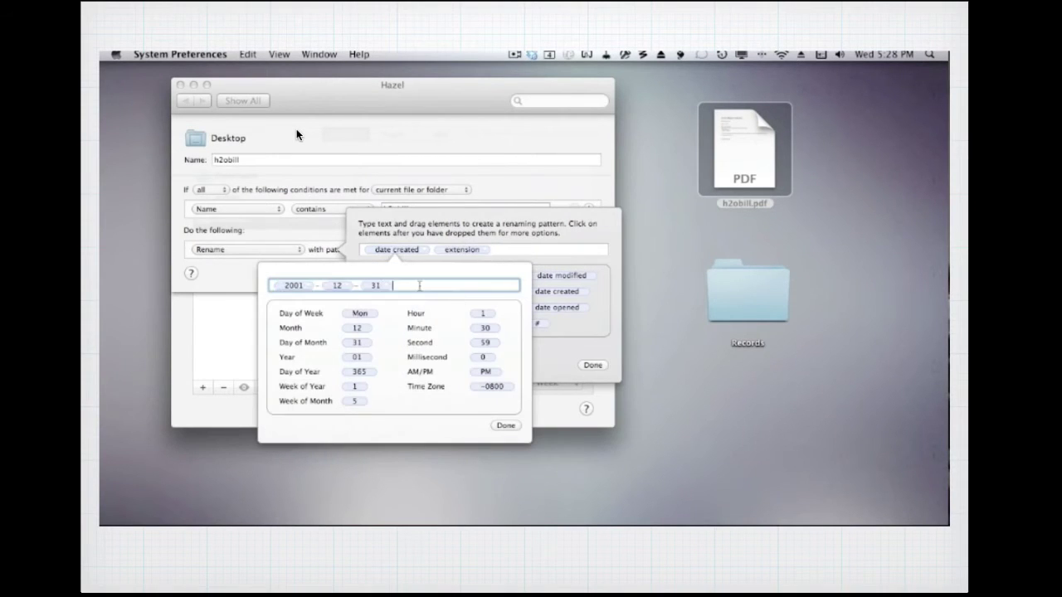
pyautogui.press('BackSpace')
pyautogui.press('BackSpace')
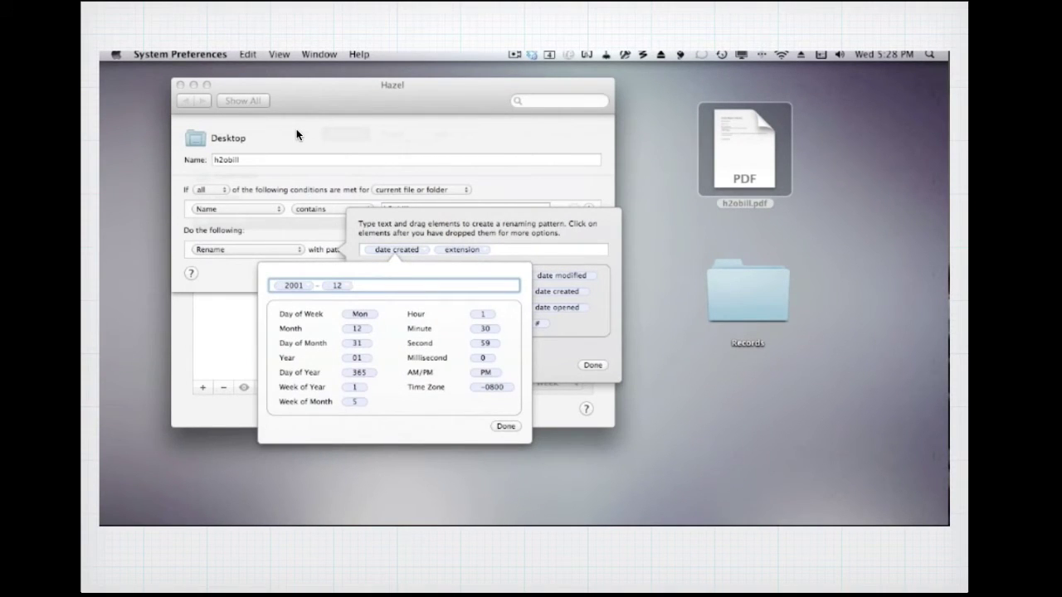
pyautogui.click(508, 427)
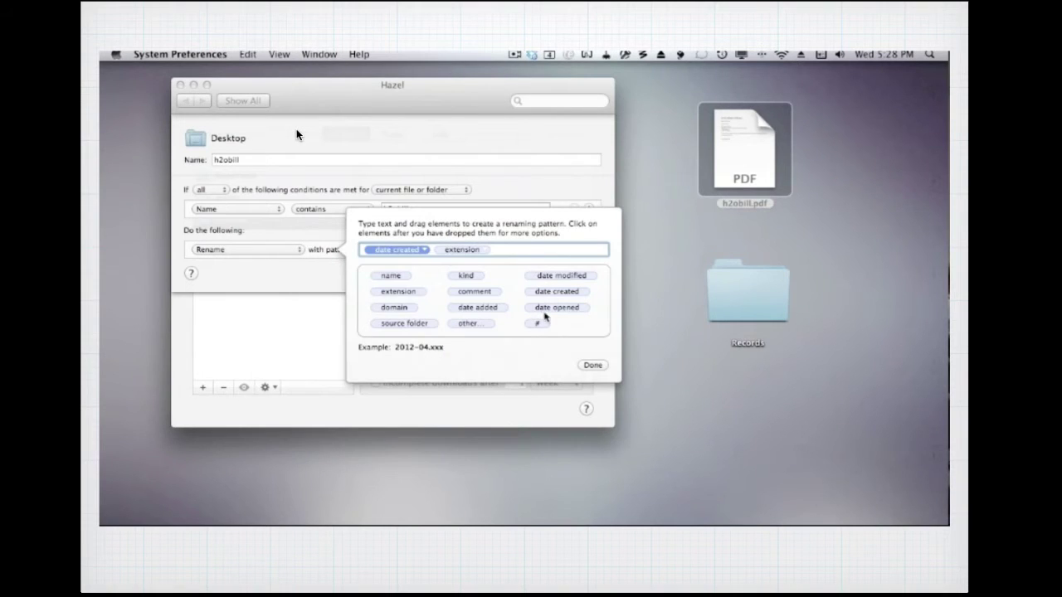
# - Insert the text "- water bill" between date created and extension in the renaming pattern and accept the pattern
pyautogui.click(505, 249)
pyautogui.press('Left')
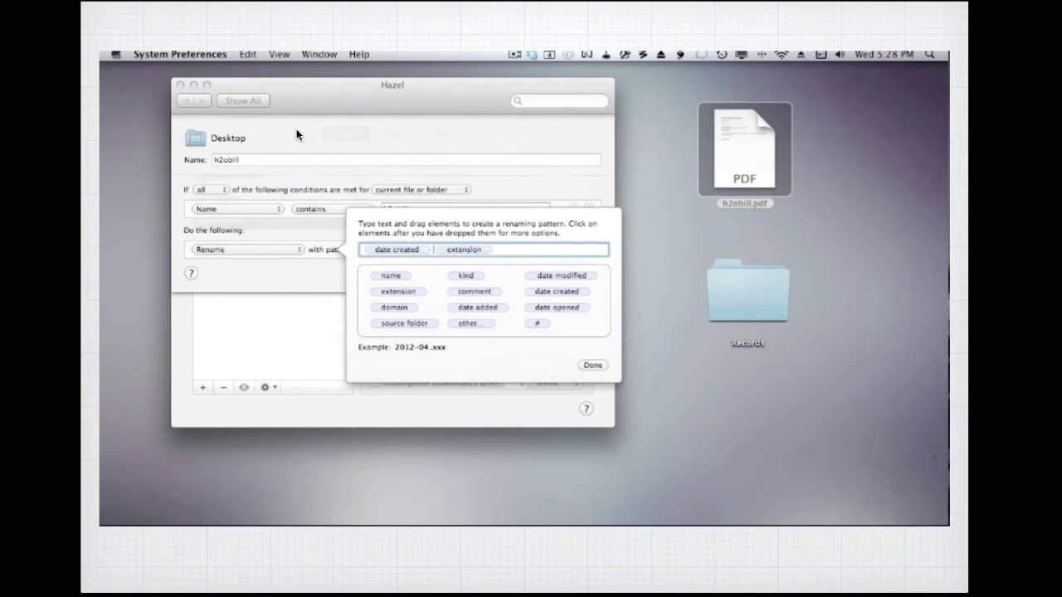
pyautogui.write('- wate ')
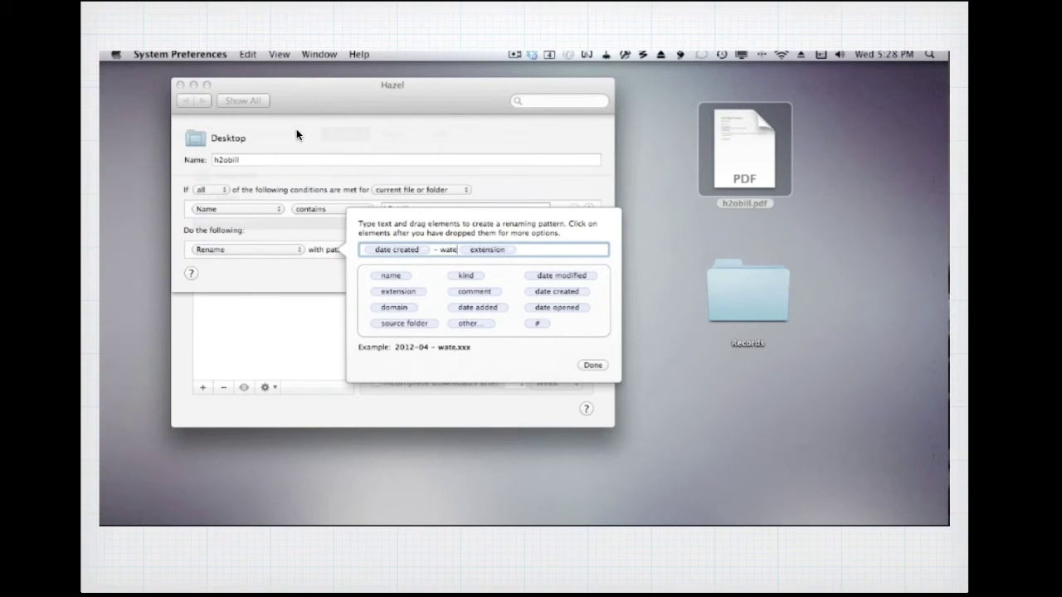
pyautogui.write('r bill')
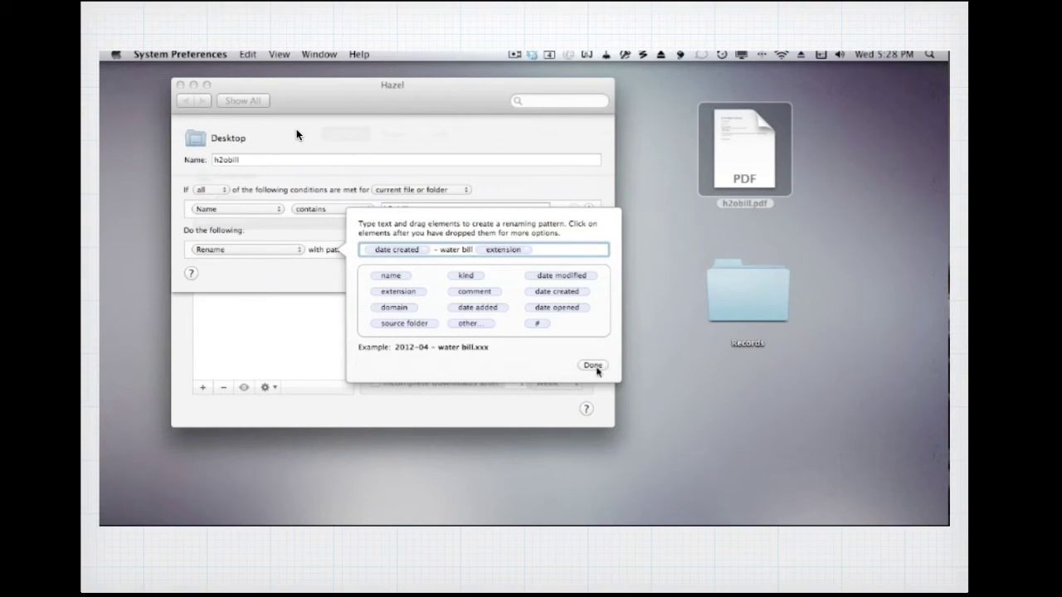
pyautogui.click(592, 366)
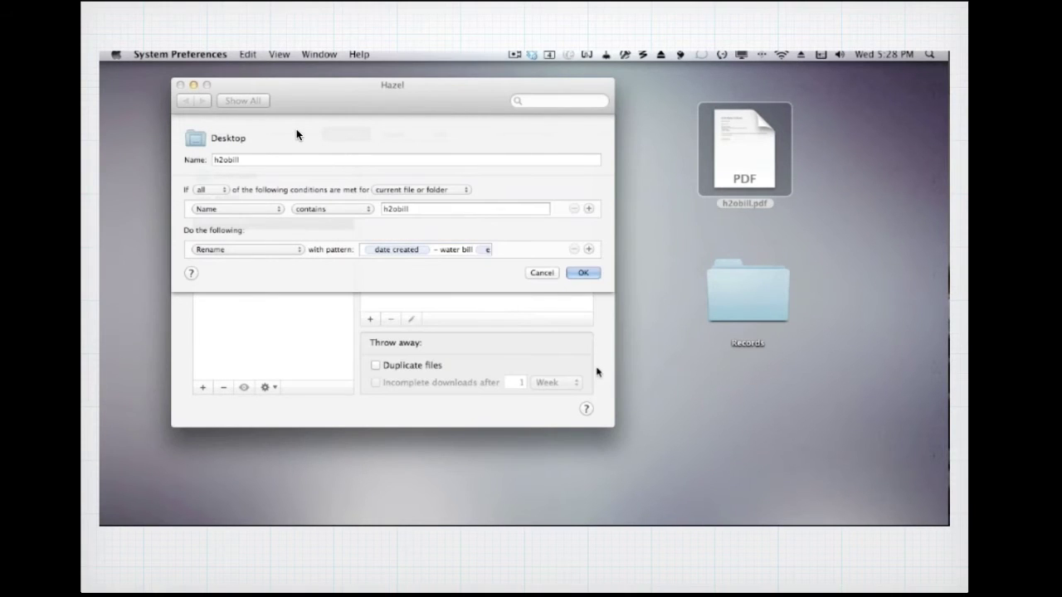
# - Add a second action that sets the file's color label to Blue
pyautogui.click(589, 250)
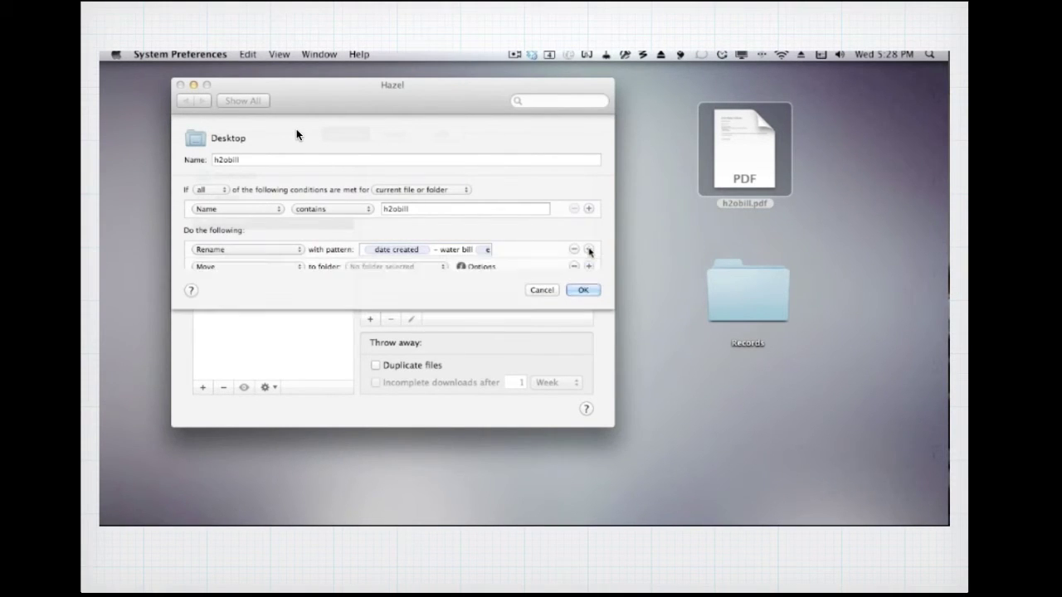
pyautogui.click(297, 267)
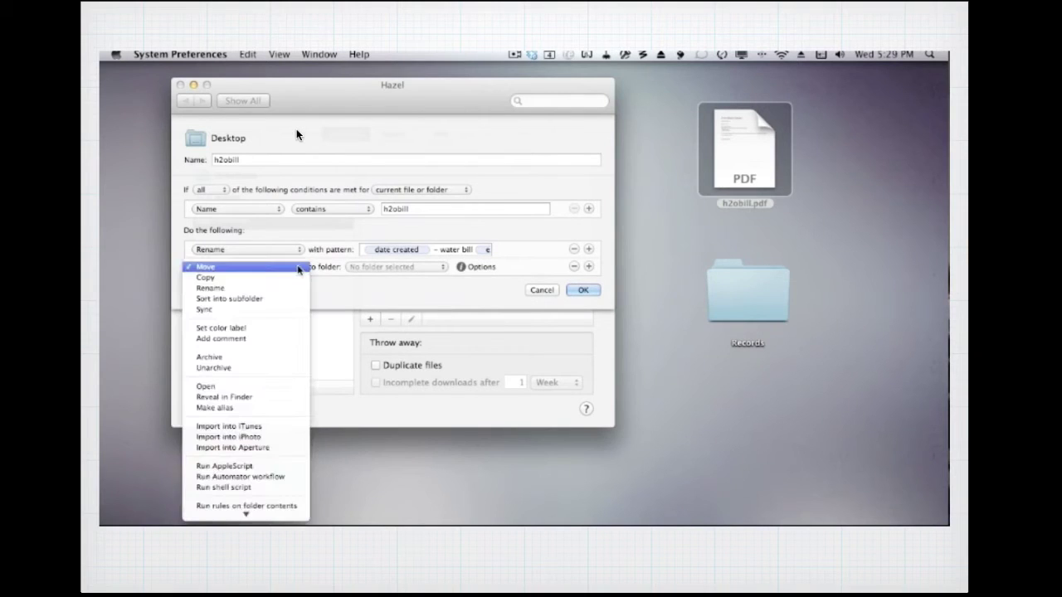
pyautogui.click(257, 328)
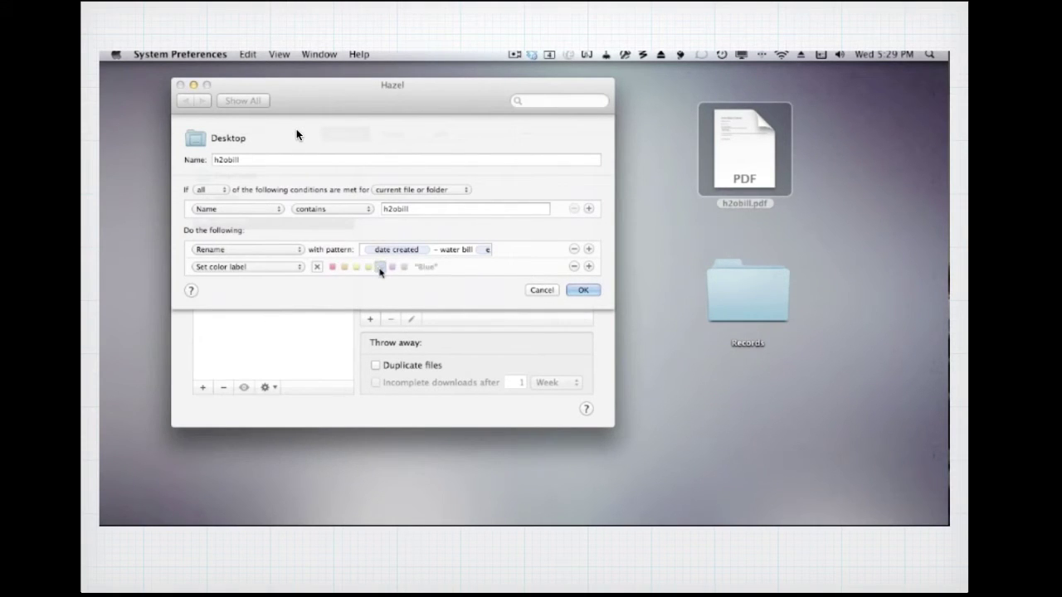
pyautogui.click(380, 267)
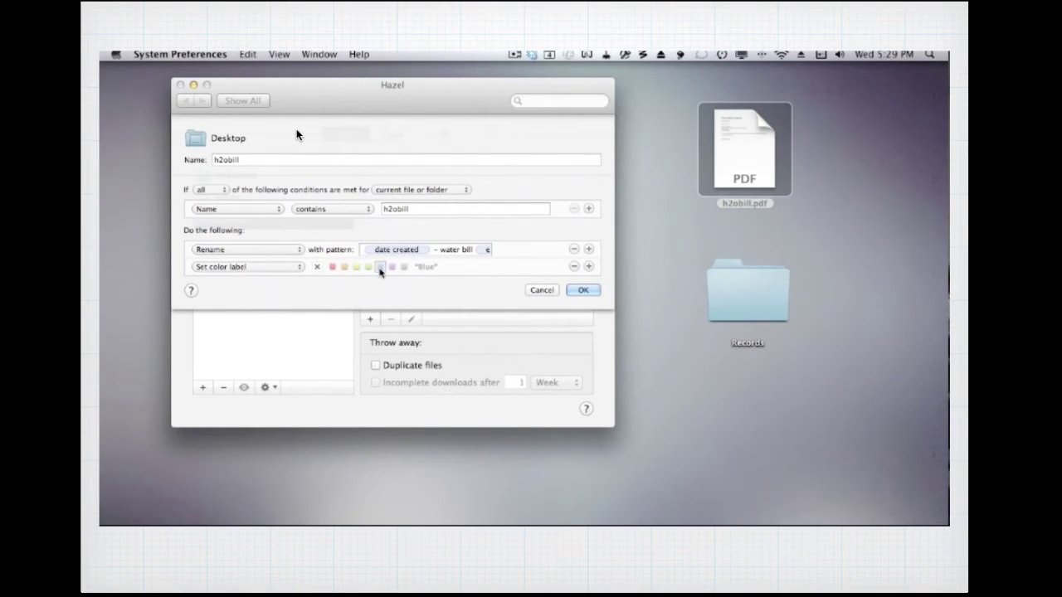
# - Add a third action that moves the file to the Water folder inside Records on the Desktop
pyautogui.click(589, 266)
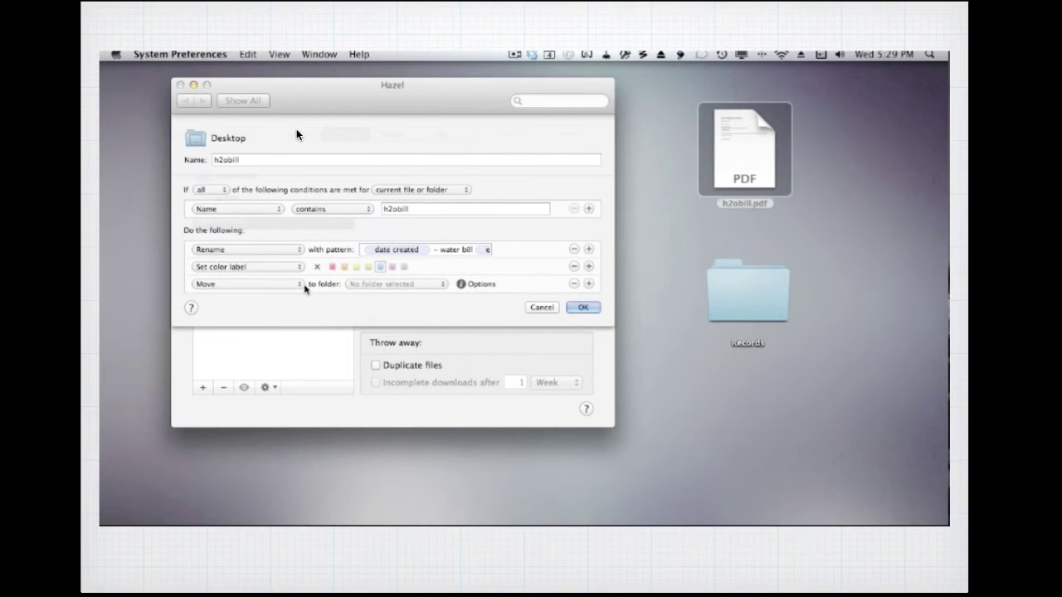
pyautogui.click(446, 289)
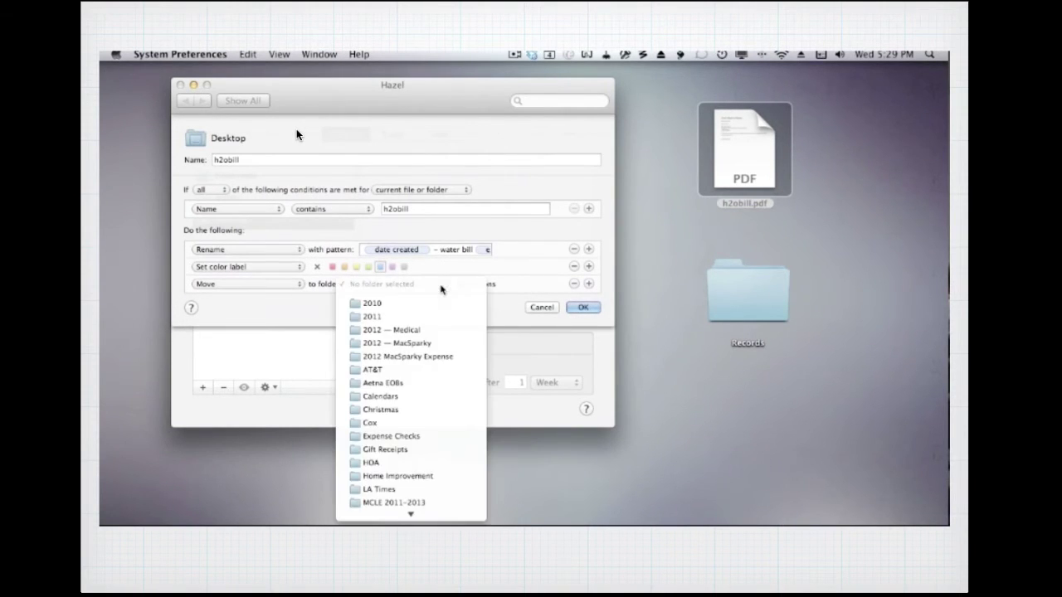
pyautogui.scroll(-3, 438, 340)
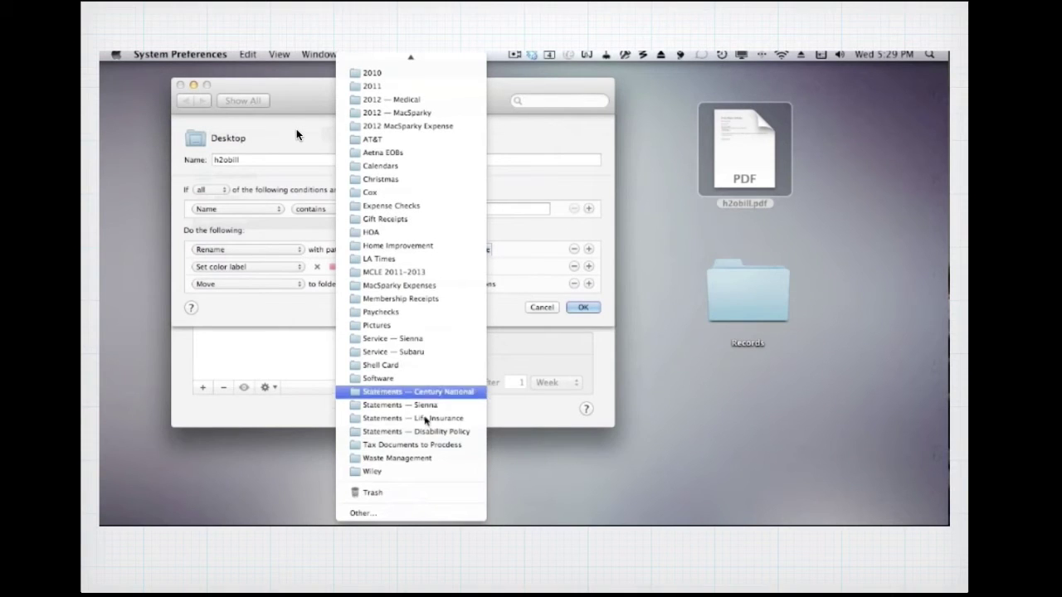
pyautogui.click(407, 516)
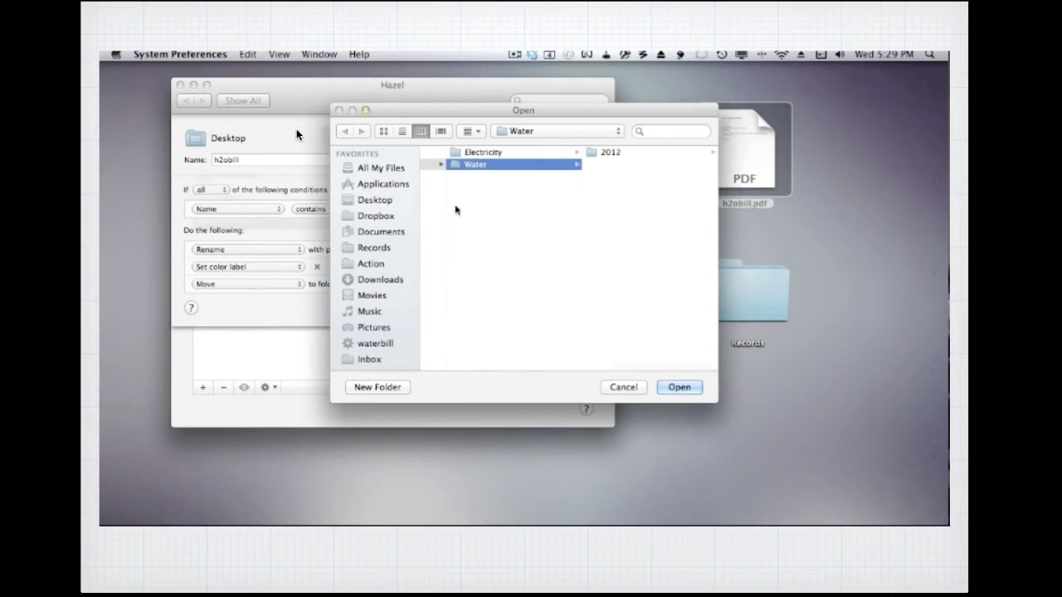
pyautogui.hscroll(-6, 463, 200)
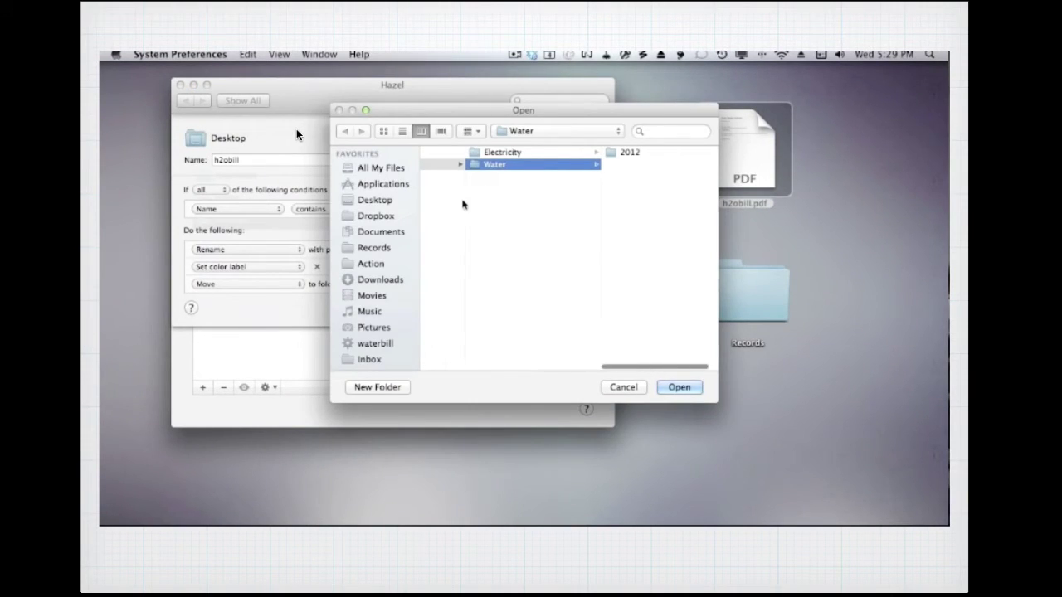
pyautogui.hscroll(6, 465, 203)
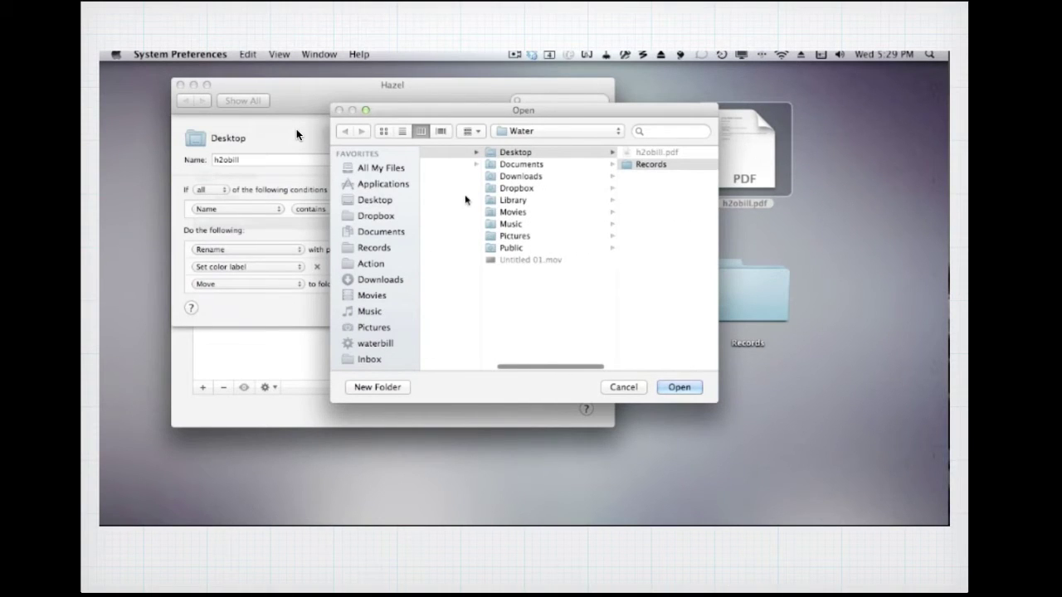
pyautogui.hscroll(3, 464, 199)
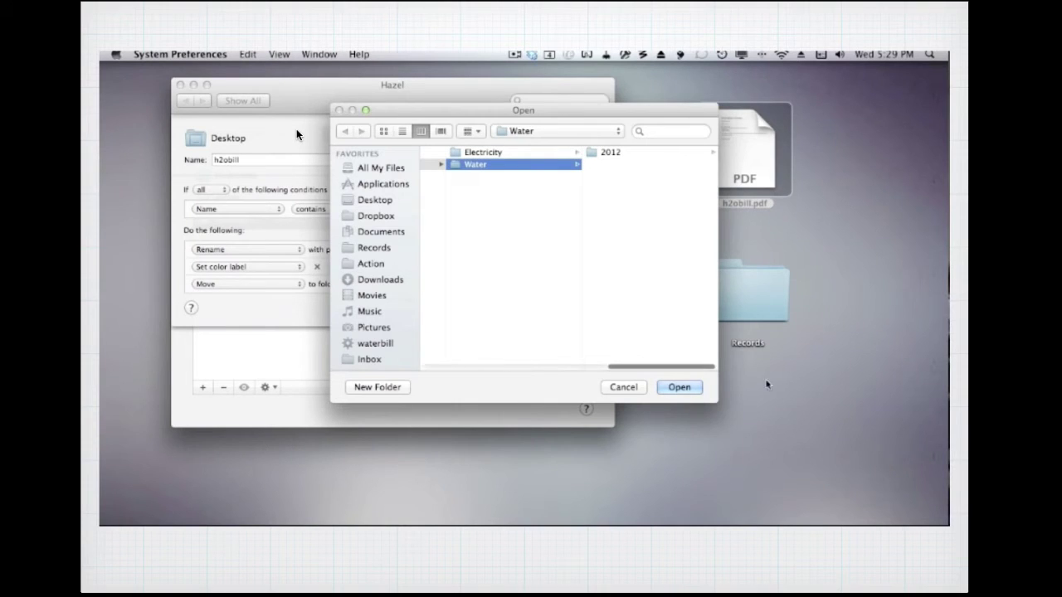
pyautogui.click(680, 387)
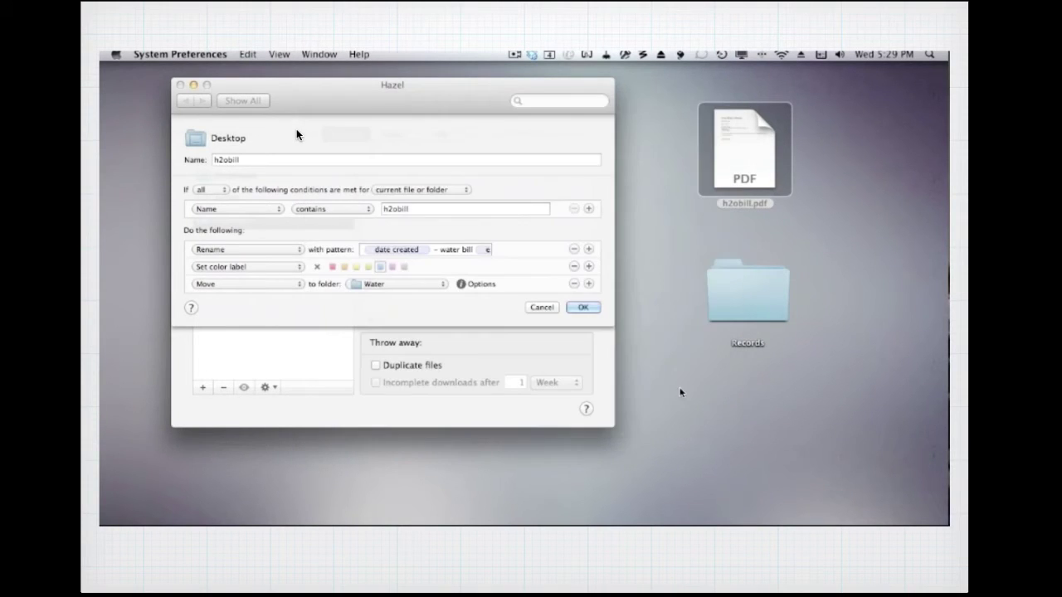
# - Check the Water folder inside Records for its year subfolder, and close the folder window
pyautogui.doubleClick(757, 290)
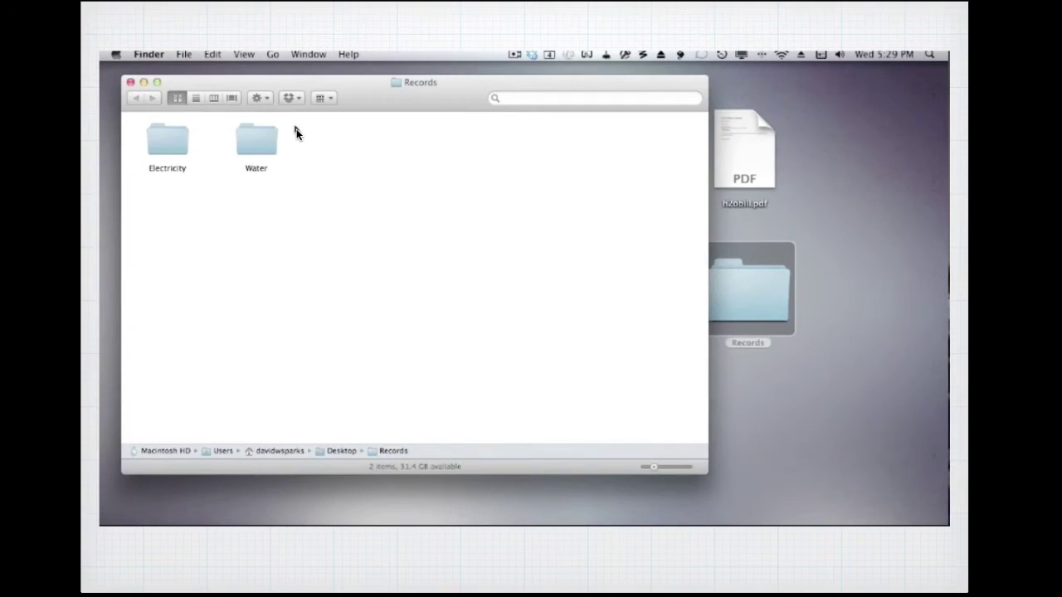
pyautogui.doubleClick(270, 148)
pyautogui.click(178, 151)
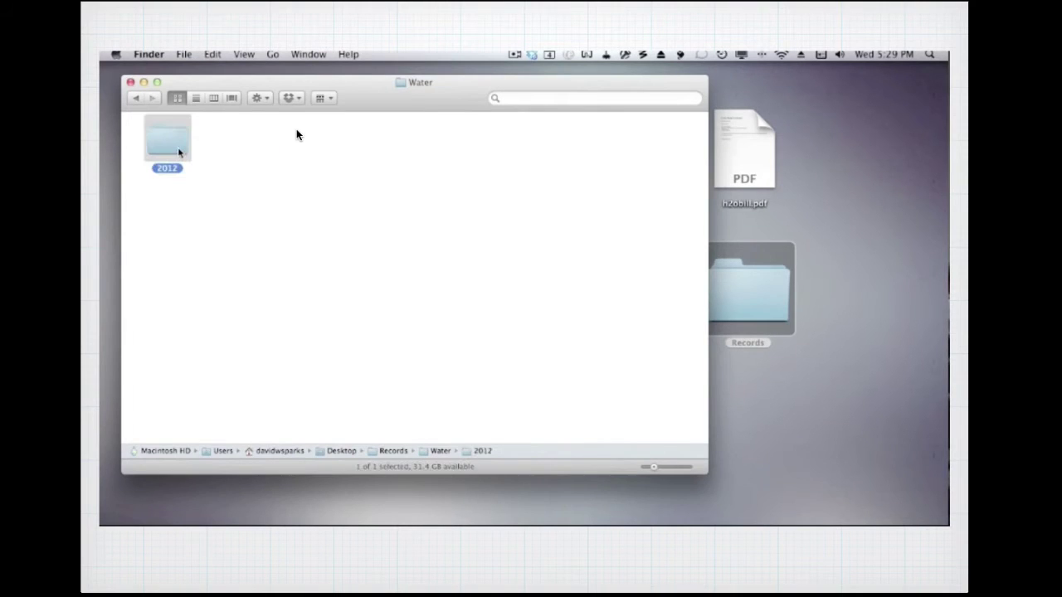
pyautogui.click(136, 98)
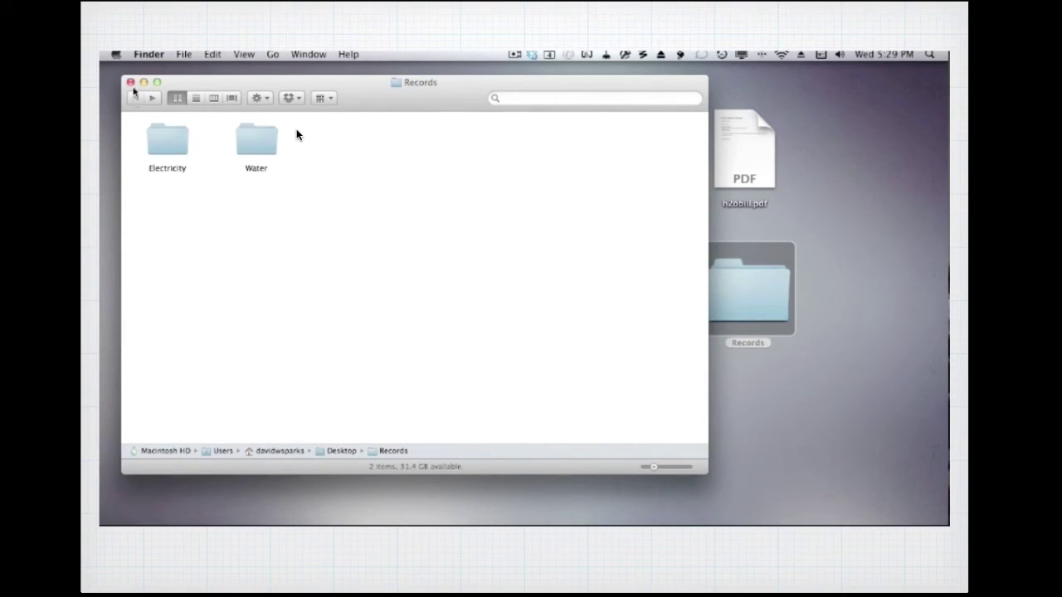
pyautogui.click(130, 83)
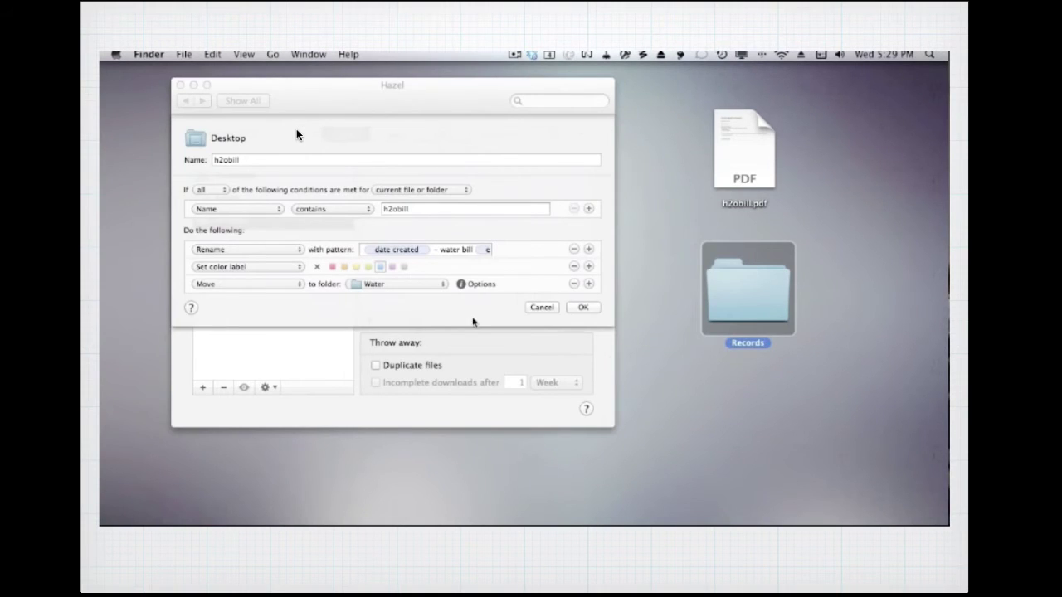
# - Add a fourth action to the h2obill rule that sorts the file into a subfolder
pyautogui.click(591, 286)
pyautogui.click(590, 285)
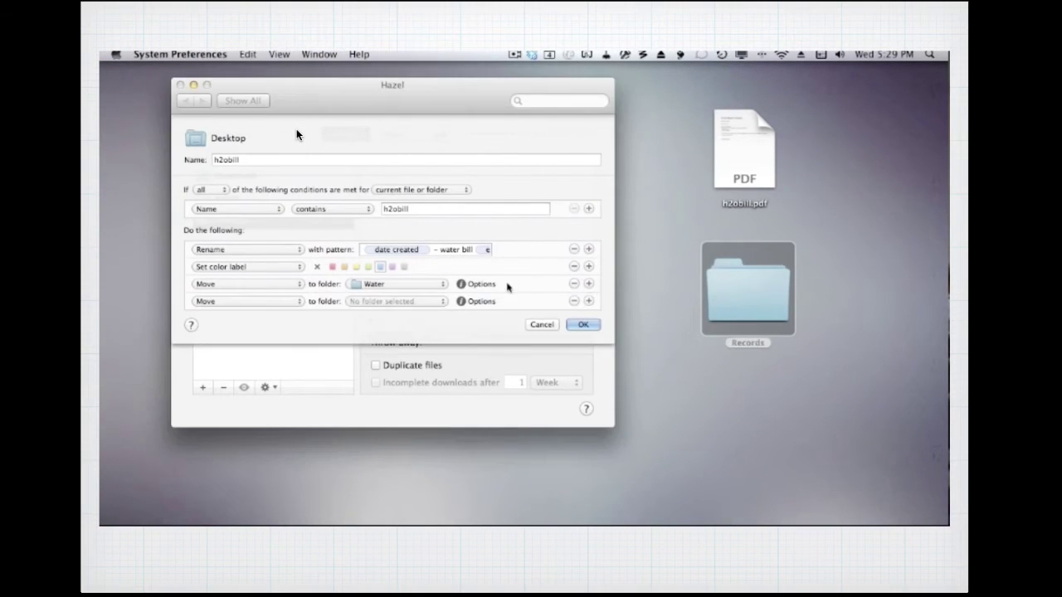
pyautogui.click(296, 307)
pyautogui.click(264, 340)
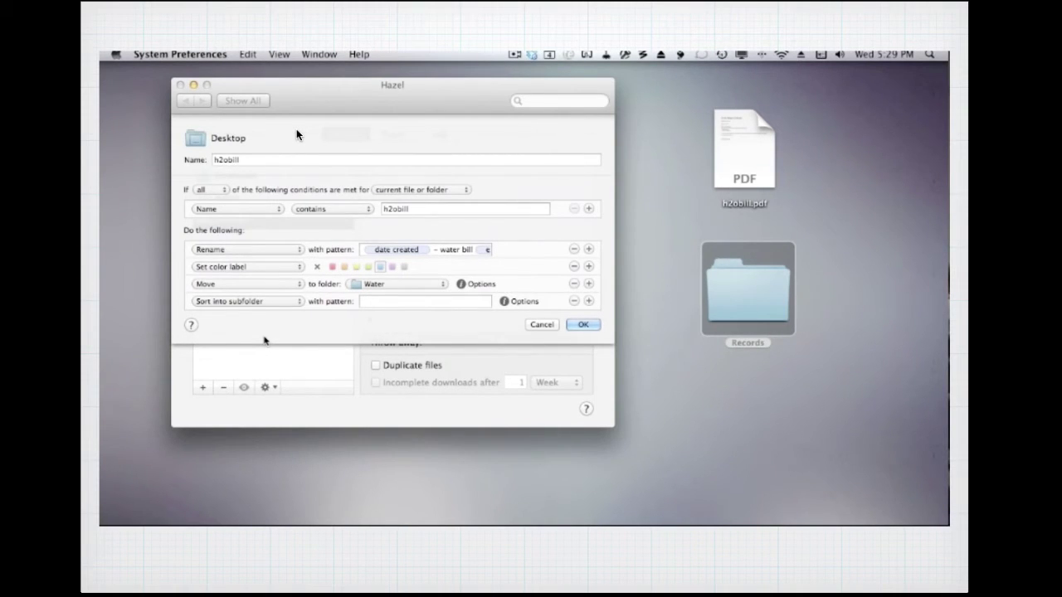
# - Insert the date created element into the subfolder pattern of the sort action
pyautogui.click(475, 301)
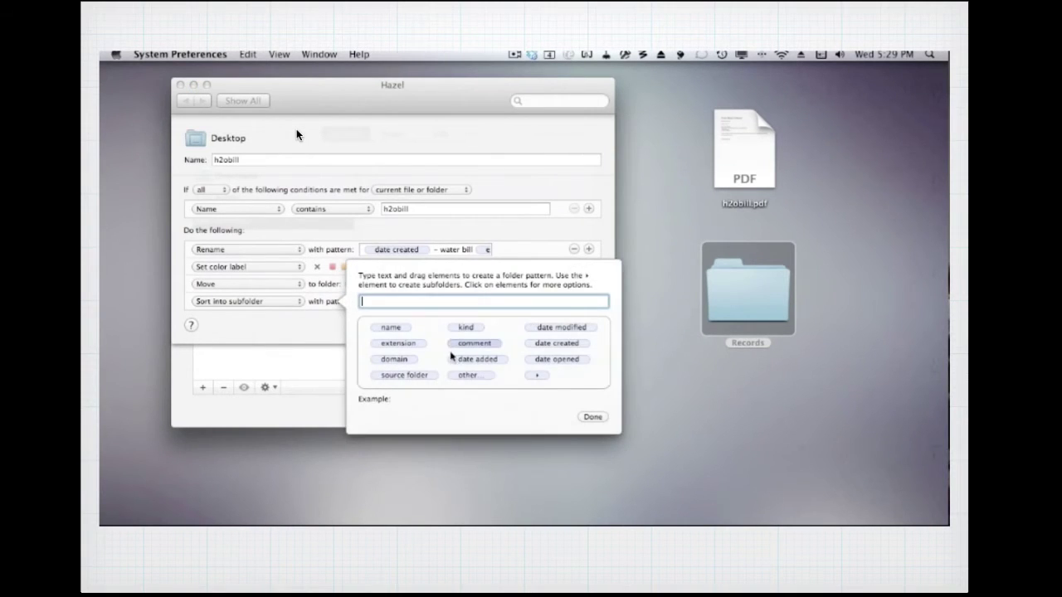
pyautogui.click(553, 343)
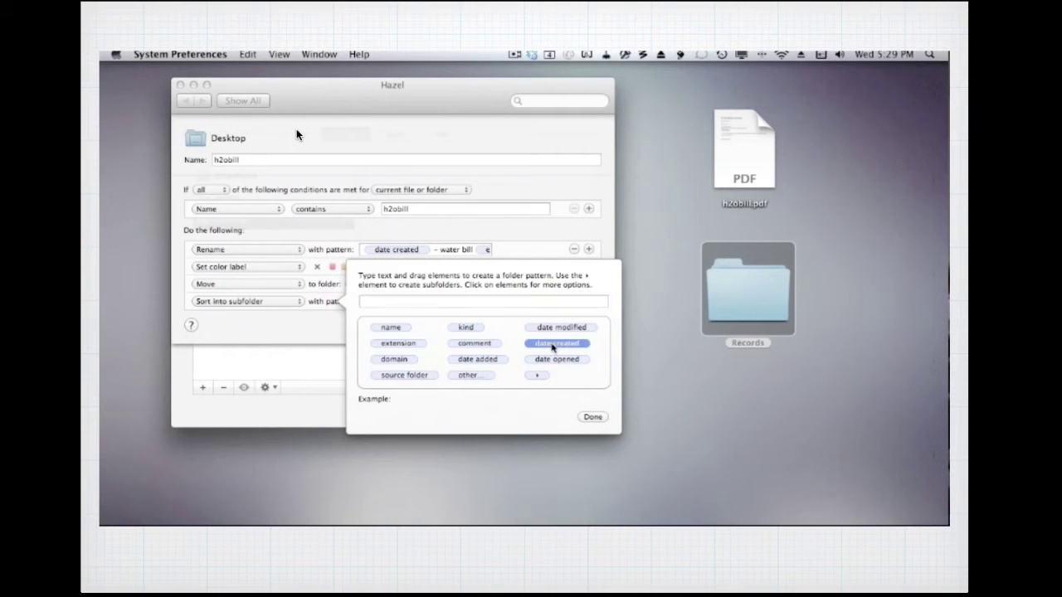
pyautogui.moveTo(567, 347); pyautogui.dragTo(426, 307)
pyautogui.click(425, 304)
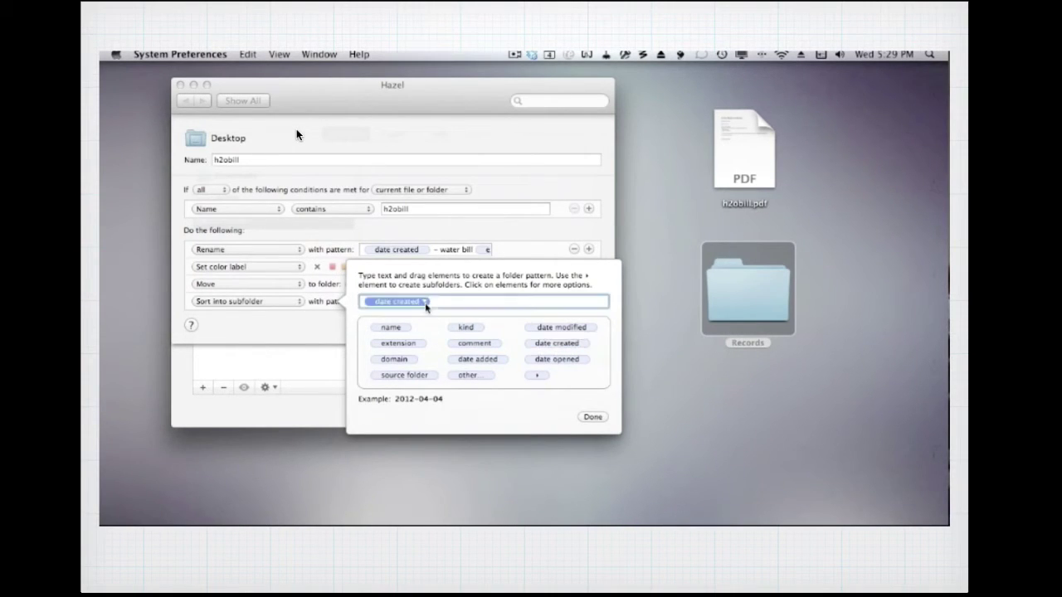
# - Reduce the subfolder pattern's date created element to the year only and save the rule
pyautogui.click(426, 303)
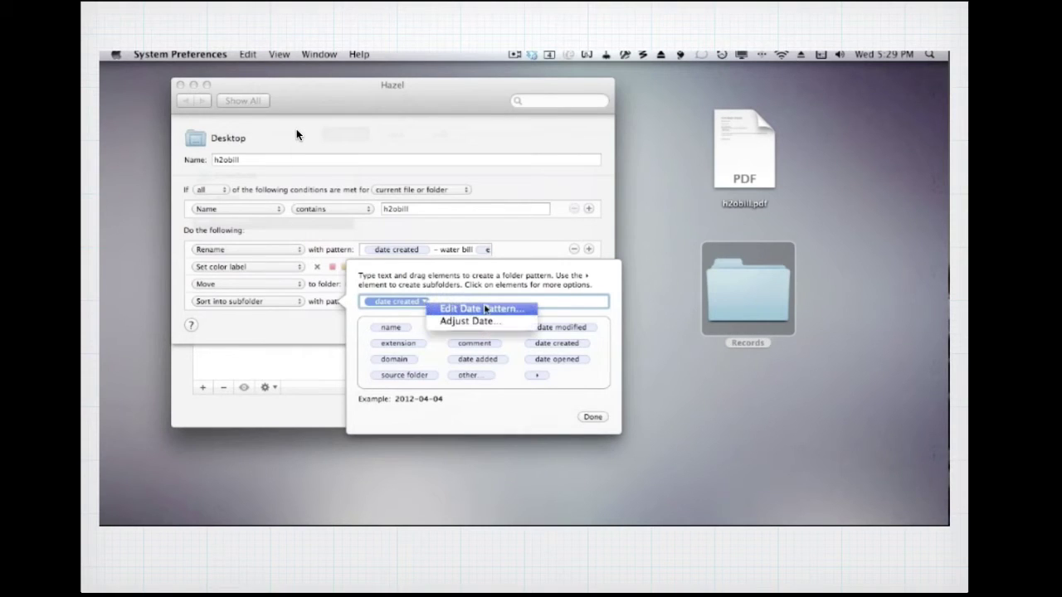
pyautogui.click(486, 309)
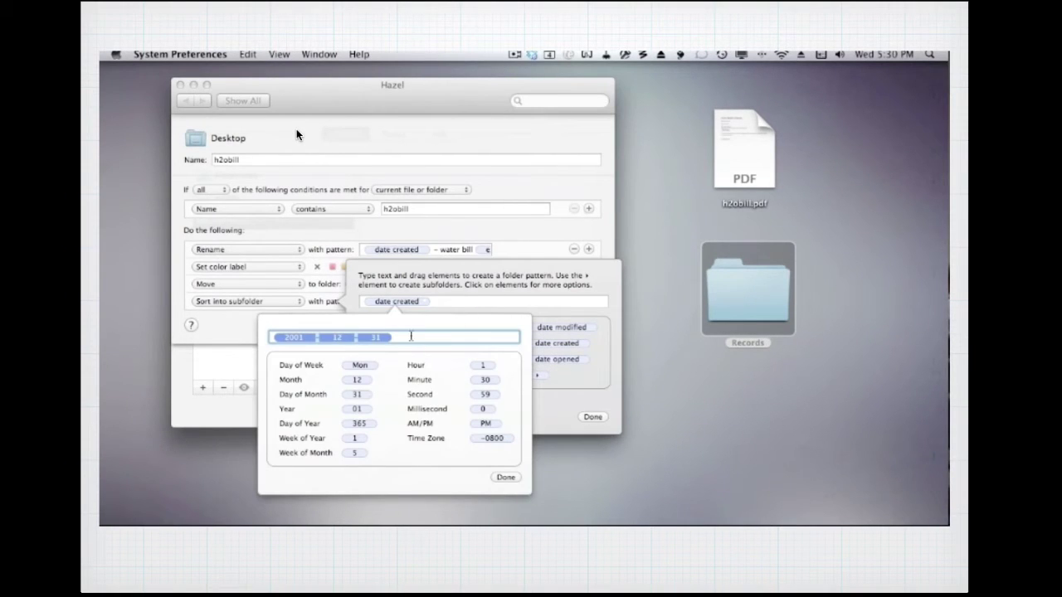
pyautogui.click(411, 336)
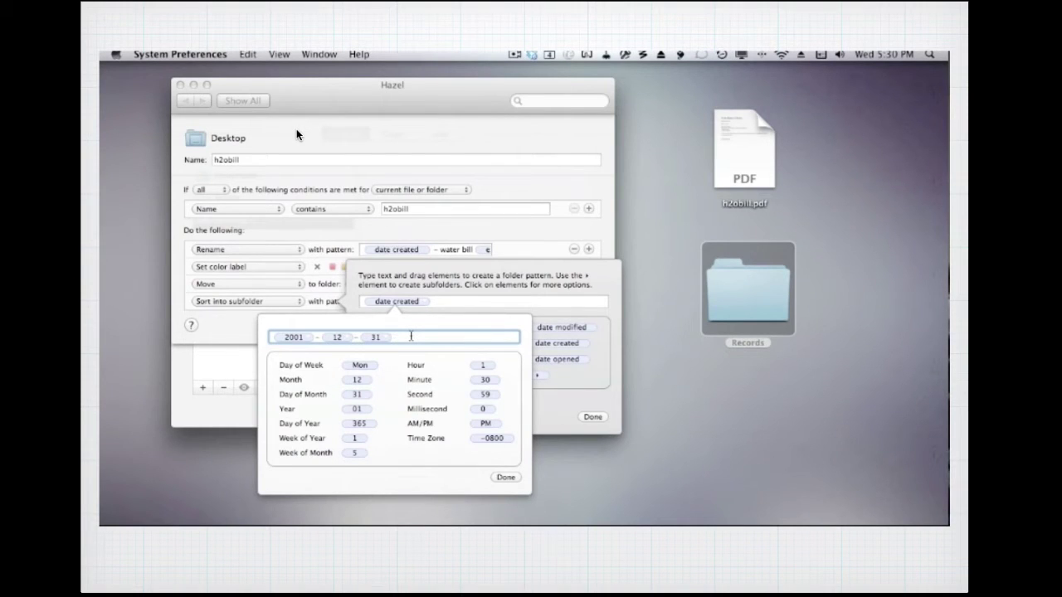
pyautogui.press('BackSpace')
pyautogui.press('BackSpace')
pyautogui.press('BackSpace')
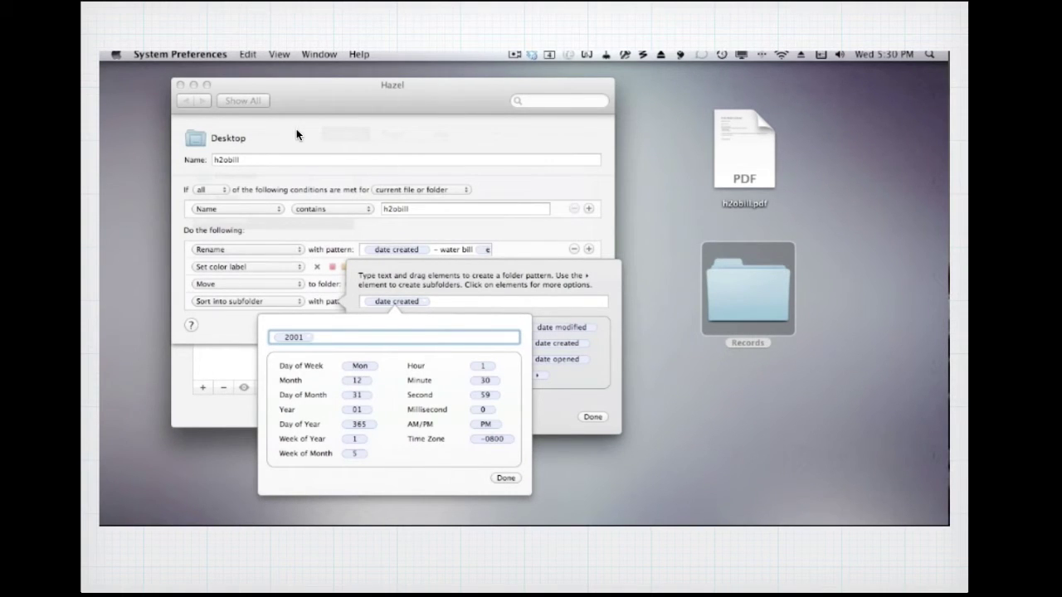
pyautogui.click(507, 478)
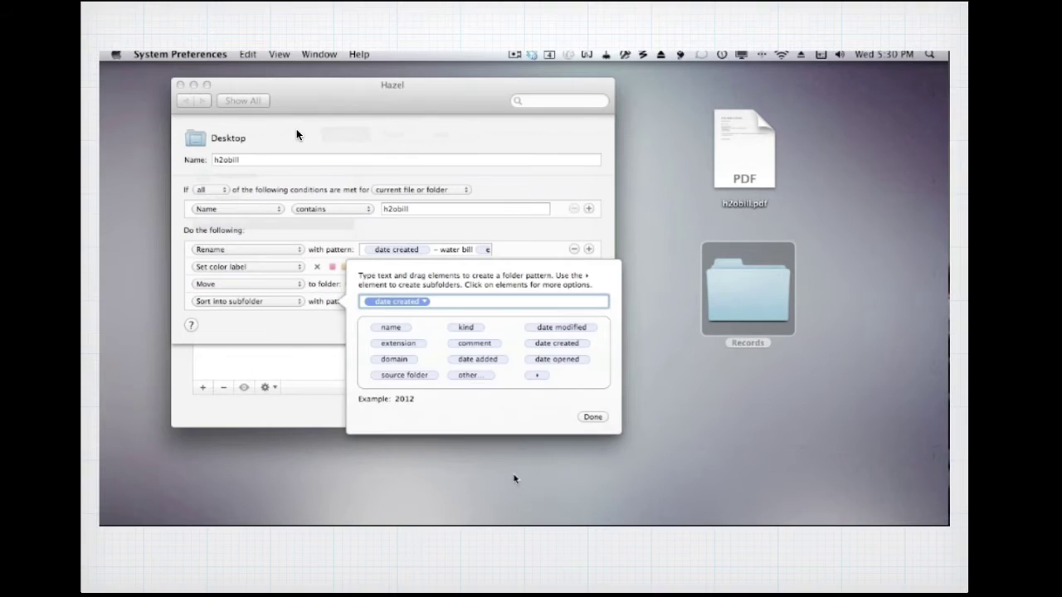
pyautogui.click(598, 420)
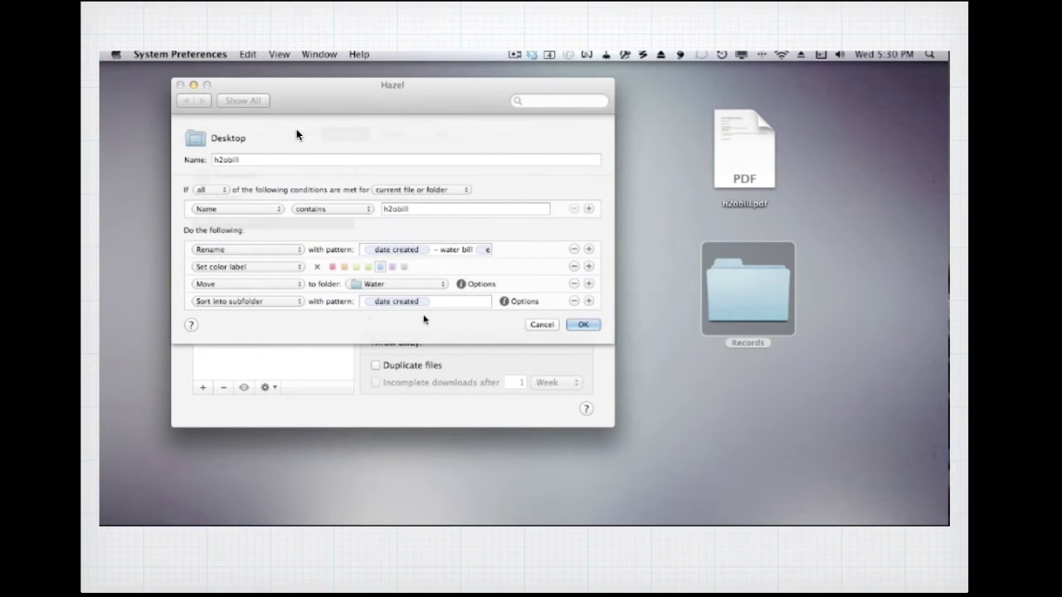
pyautogui.click(582, 327)
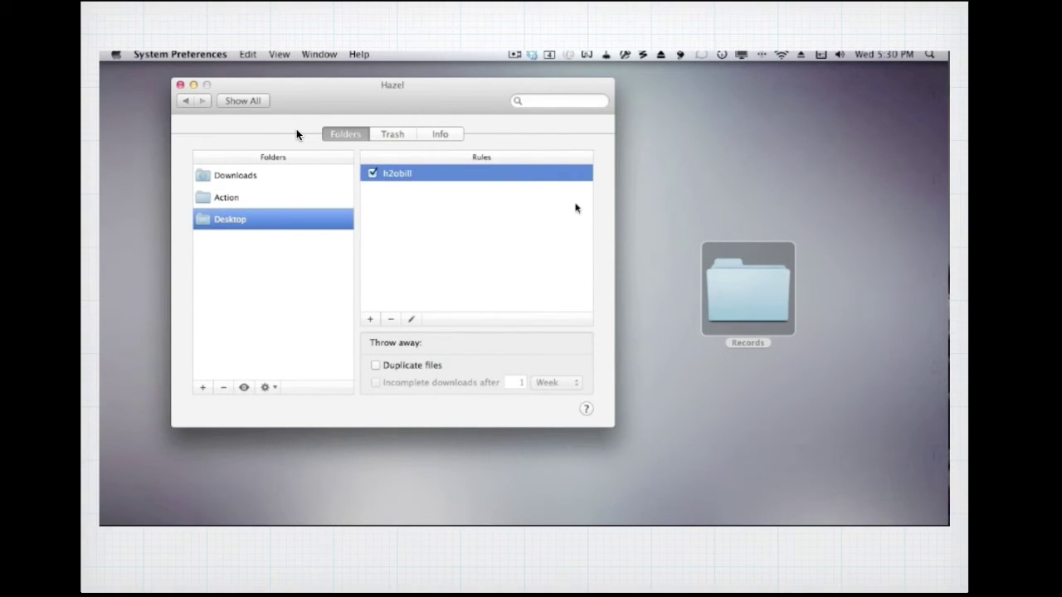
# - Open the 2012 folder inside Records > Water to check how the PDF was filed
pyautogui.doubleClick(753, 304)
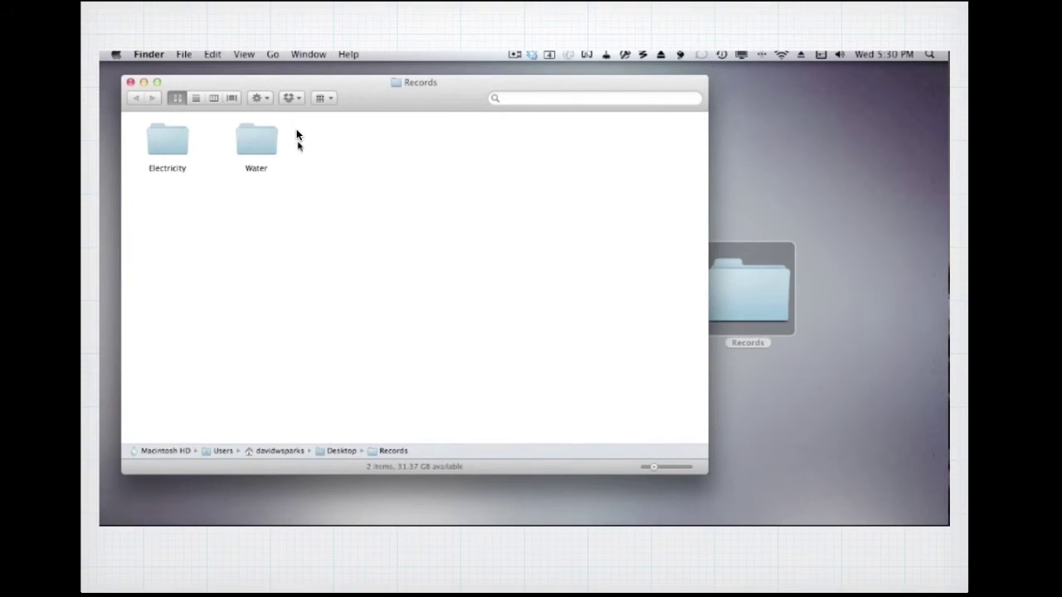
pyautogui.doubleClick(266, 147)
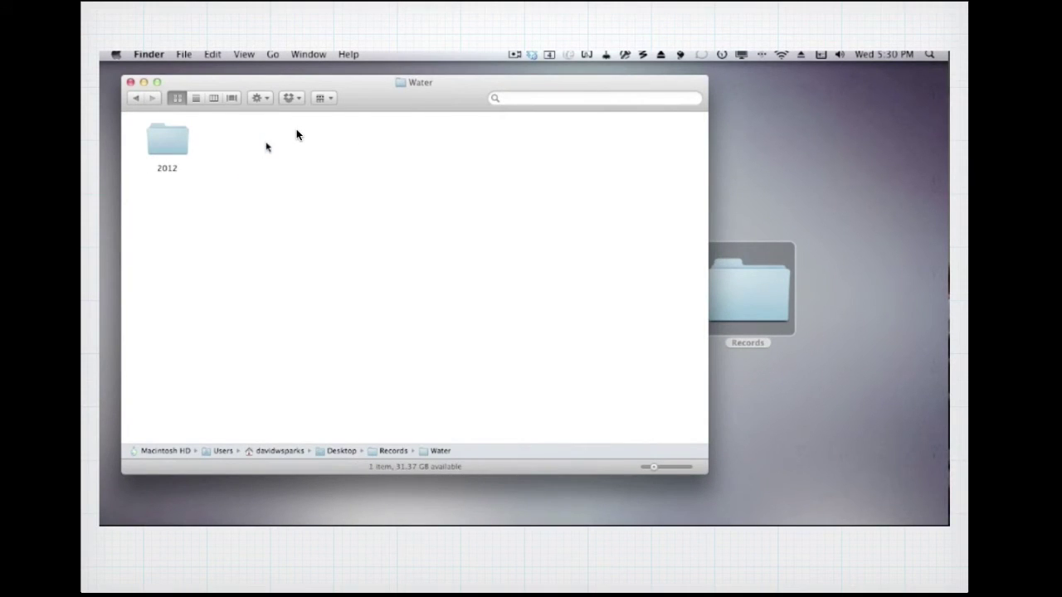
pyautogui.click(176, 151)
pyautogui.doubleClick(176, 151)
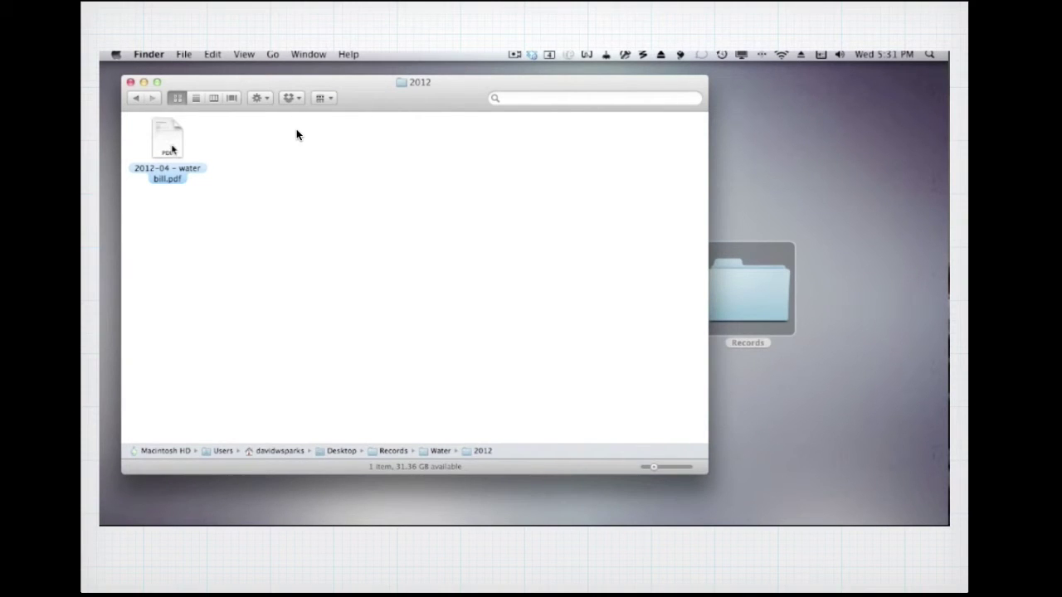
# - Move the water bill PDF back to the Desktop and disable the h2obill rule
pyautogui.moveTo(173, 149); pyautogui.dragTo(789, 157)
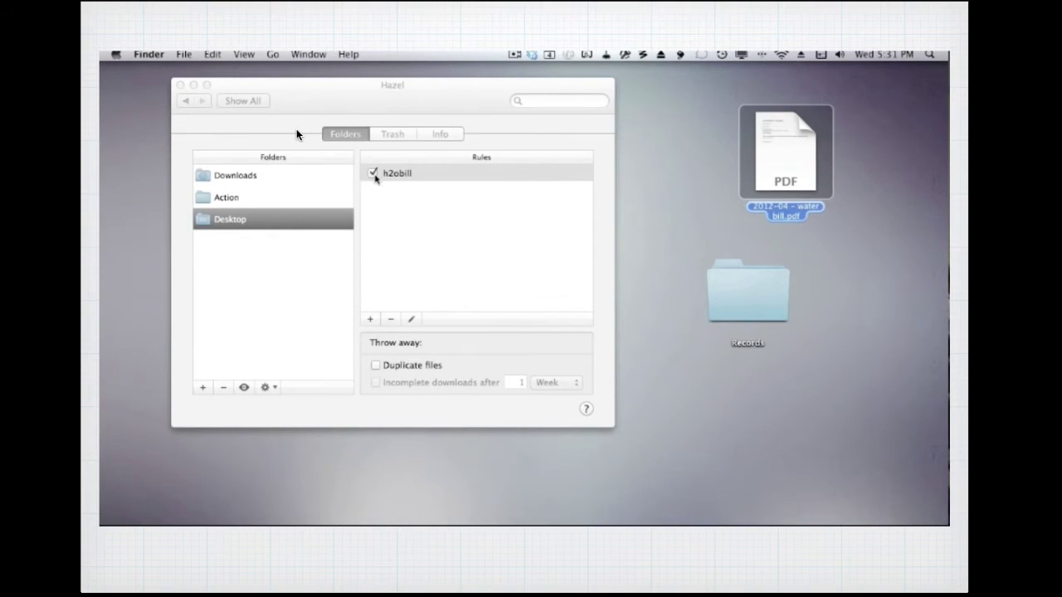
pyautogui.click(373, 175)
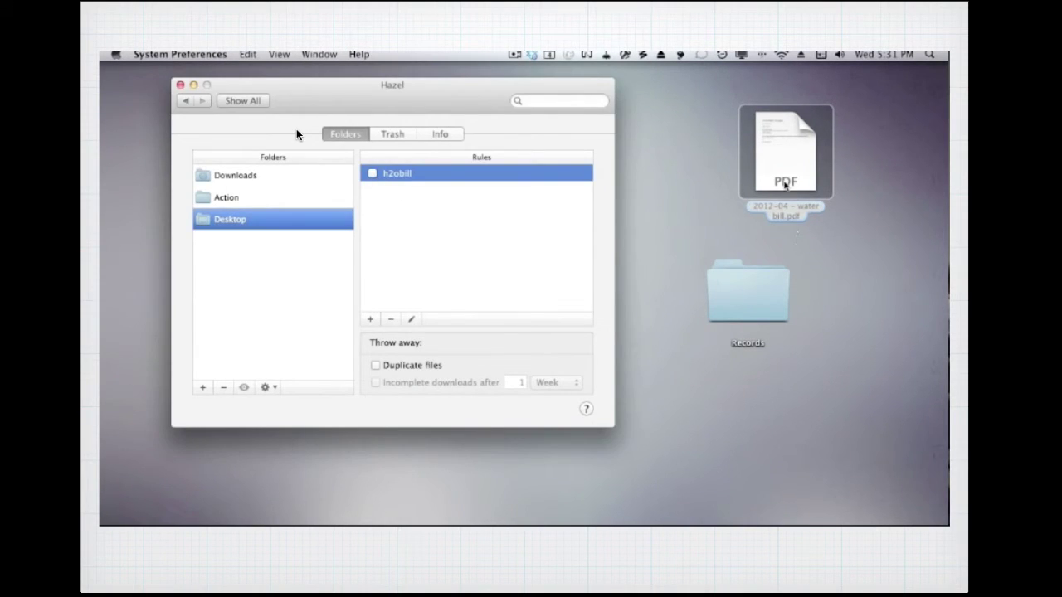
# - Rename the PDF on the Desktop to "asdfa asdasf" and place it directly above the Records folder
pyautogui.click(787, 156)
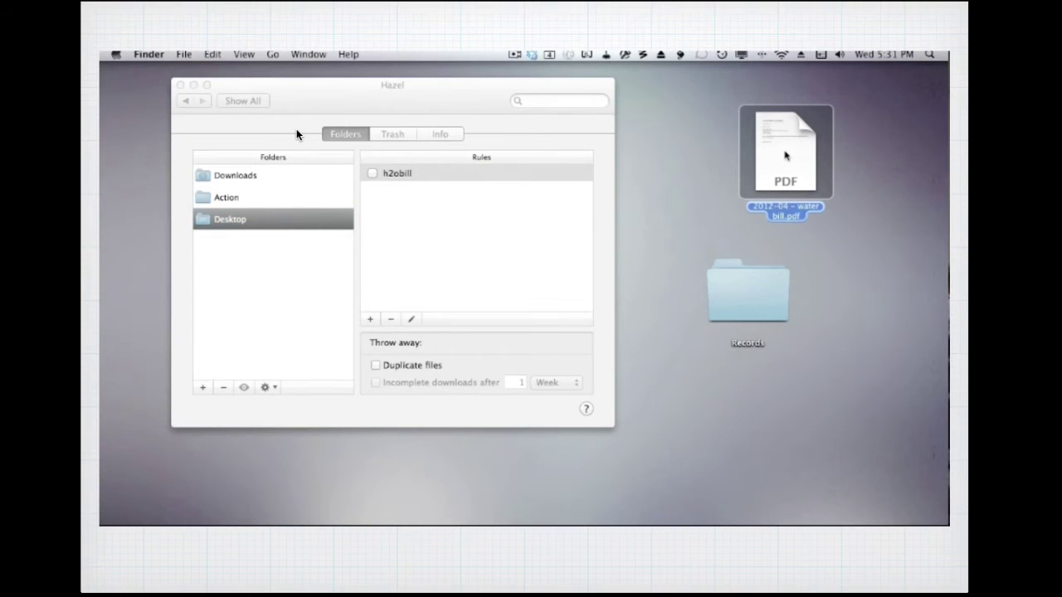
pyautogui.press('Return')
pyautogui.write('asdfa asdas')
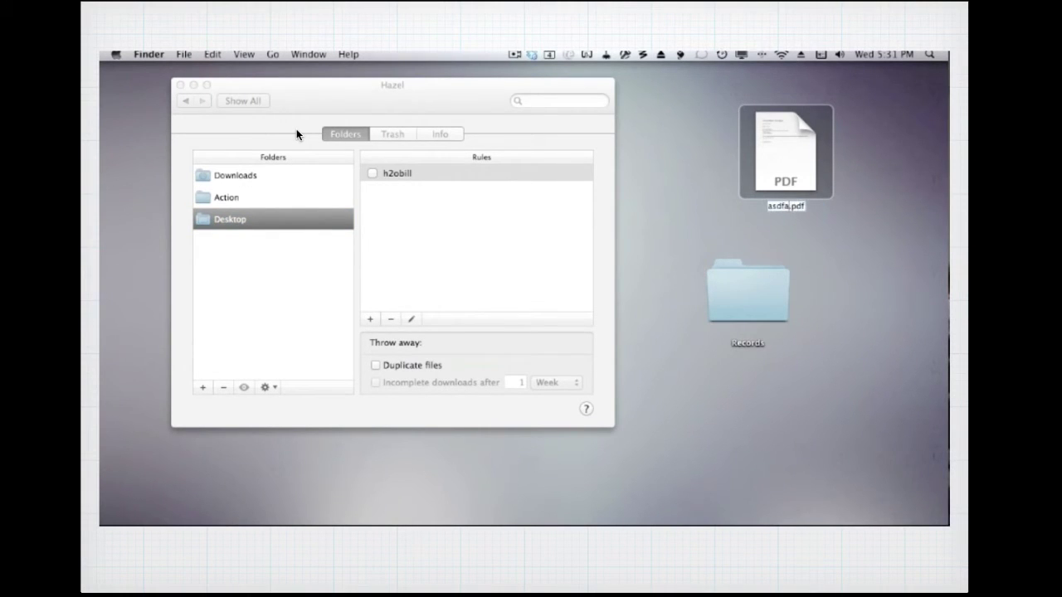
pyautogui.write('f')
pyautogui.click(692, 177)
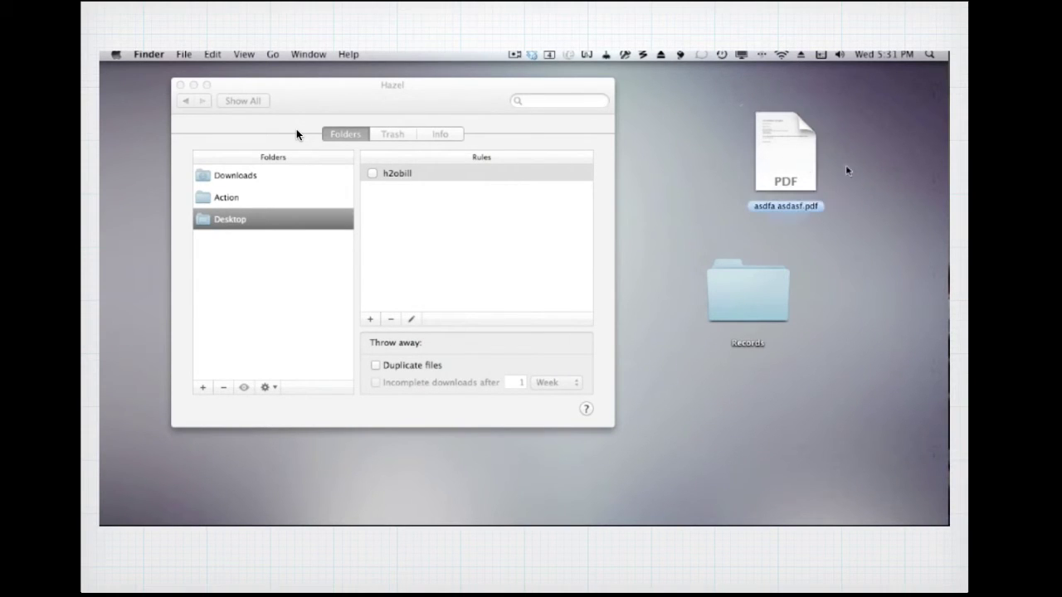
pyautogui.click(799, 160)
pyautogui.moveTo(800, 160); pyautogui.dragTo(753, 166)
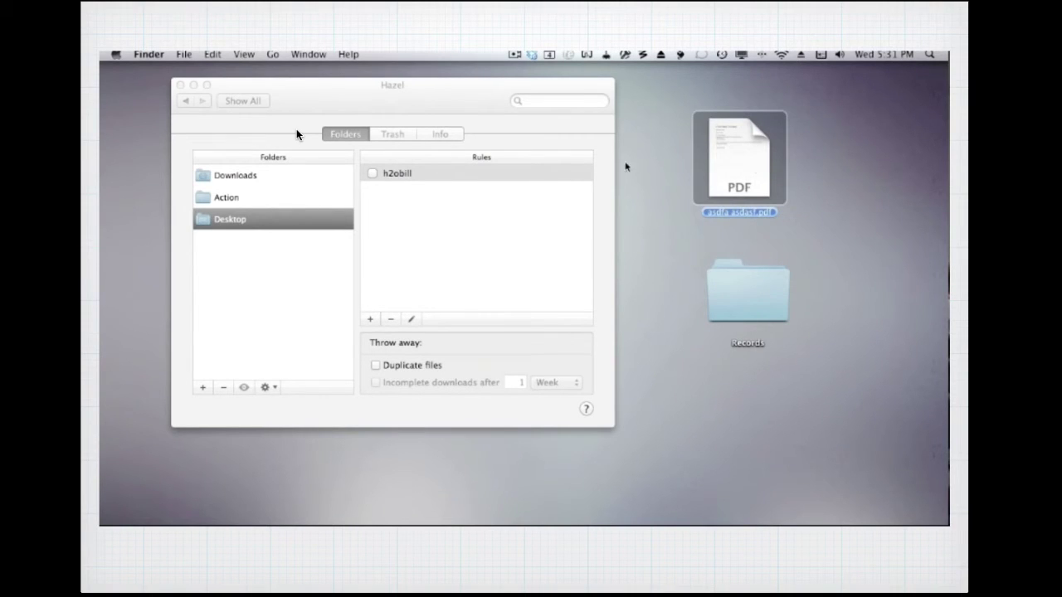
# - Reopen the h2obill rule, change its condition from Name to Contents and clear the h2obill text
pyautogui.doubleClick(390, 178)
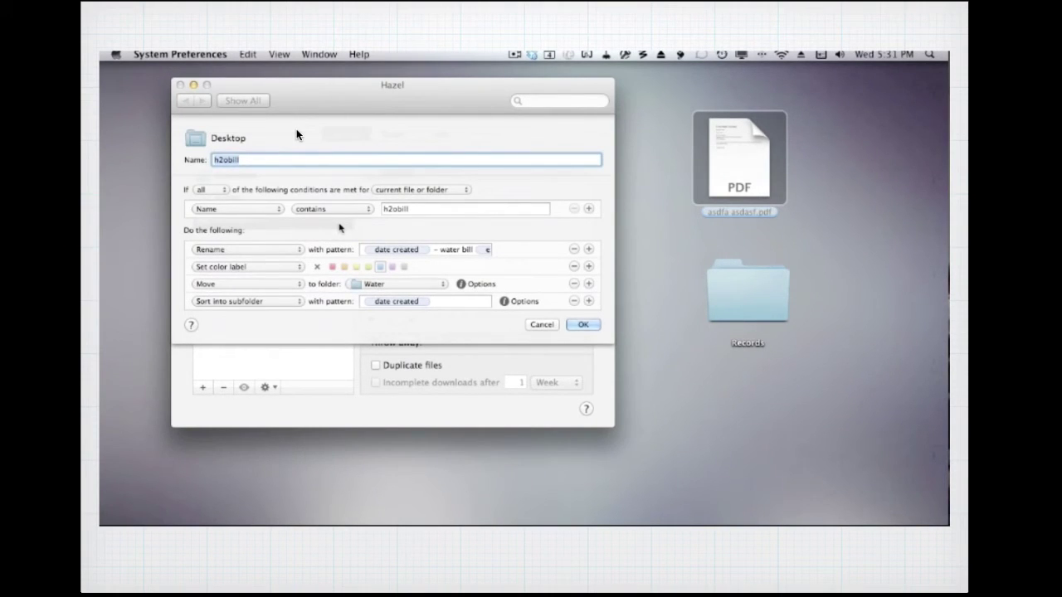
pyautogui.click(278, 212)
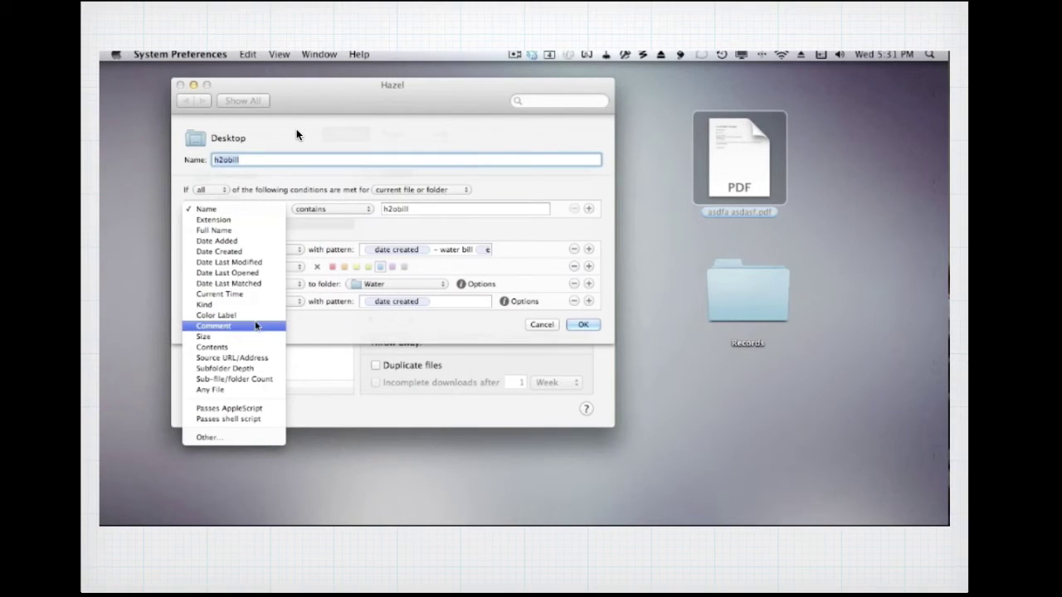
pyautogui.click(256, 347)
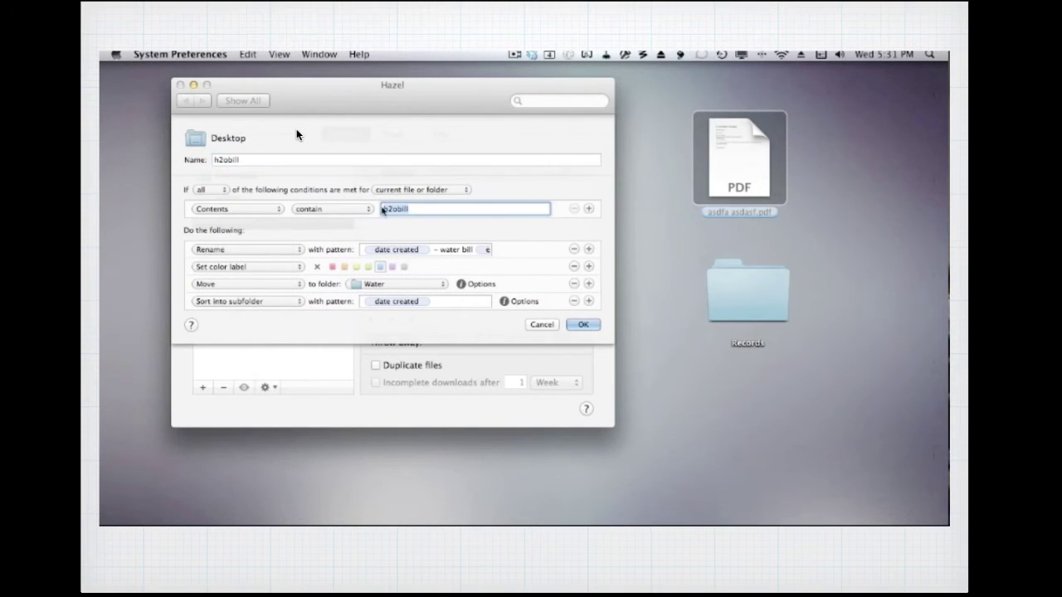
pyautogui.write('h2obi')
pyautogui.press('BackSpace')
pyautogui.press('BackSpace')
pyautogui.press('BackSpace')
pyautogui.press('BackSpace')
pyautogui.press('BackSpace')
# - Preview the Desktop PDF for the company name and make the Contents condition match "Irvine Water Company"
pyautogui.click(718, 151)
pyautogui.press('space')
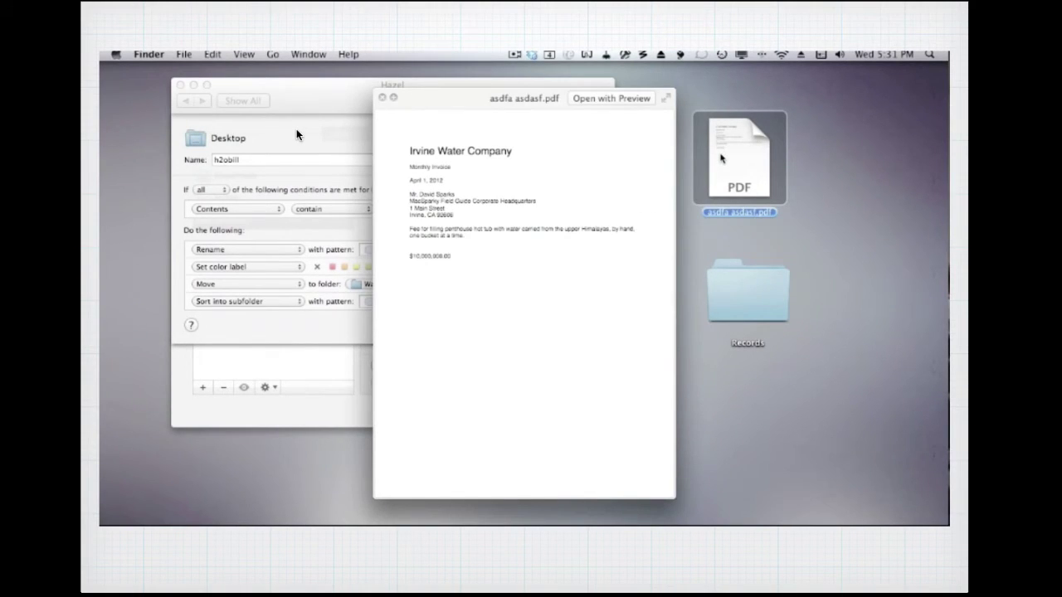
pyautogui.press('space')
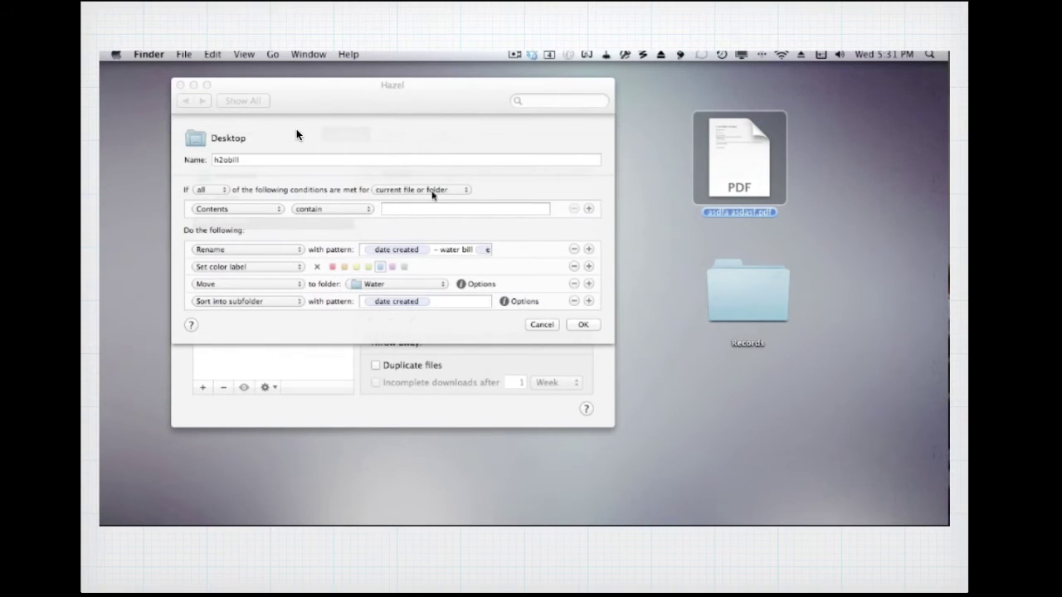
pyautogui.click(297, 135)
pyautogui.write('Irvine')
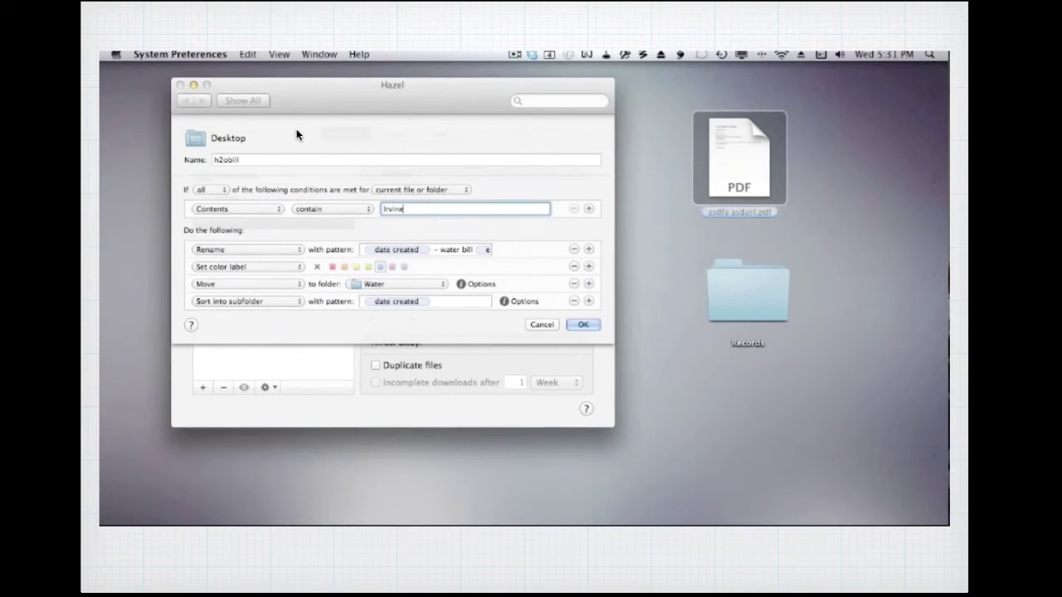
pyautogui.write(' Water Company')
# - Add a second condition requiring the contents to contain "Monthly Invoice"
pyautogui.click(588, 210)
pyautogui.click(264, 227)
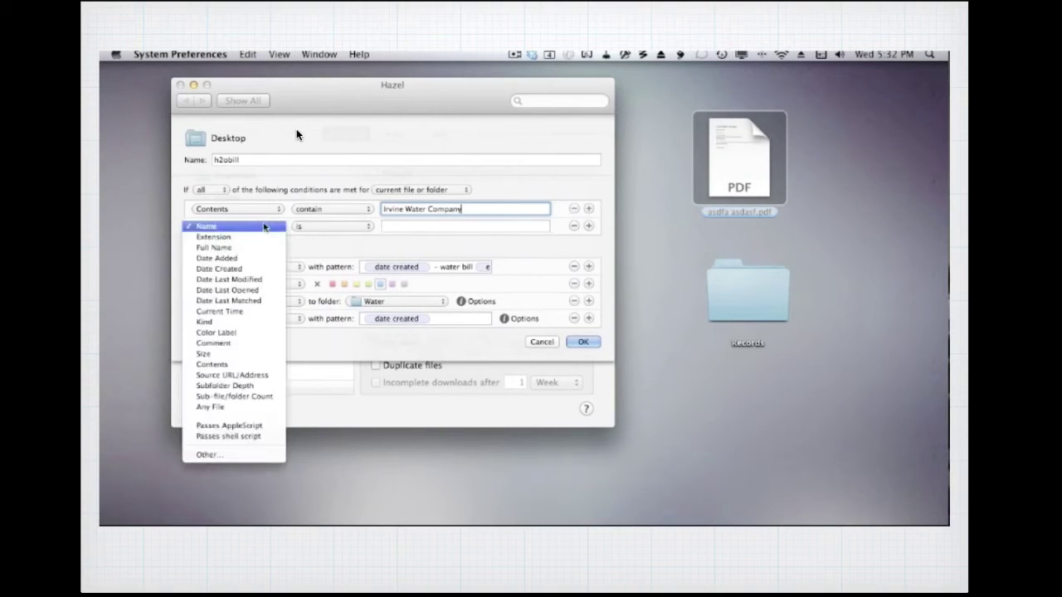
pyautogui.click(241, 364)
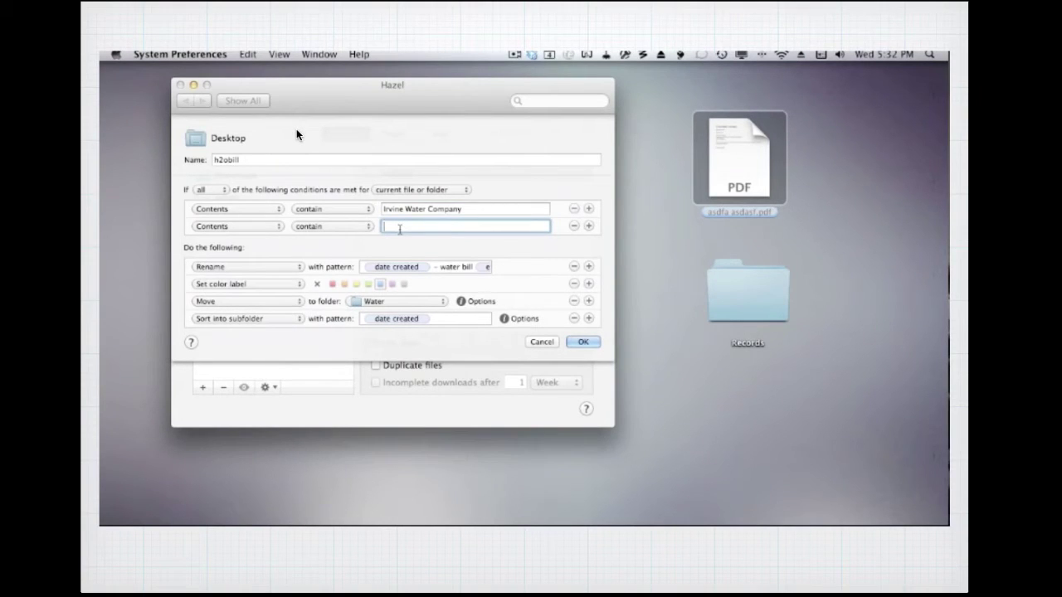
pyautogui.write('Monthly Invoice')
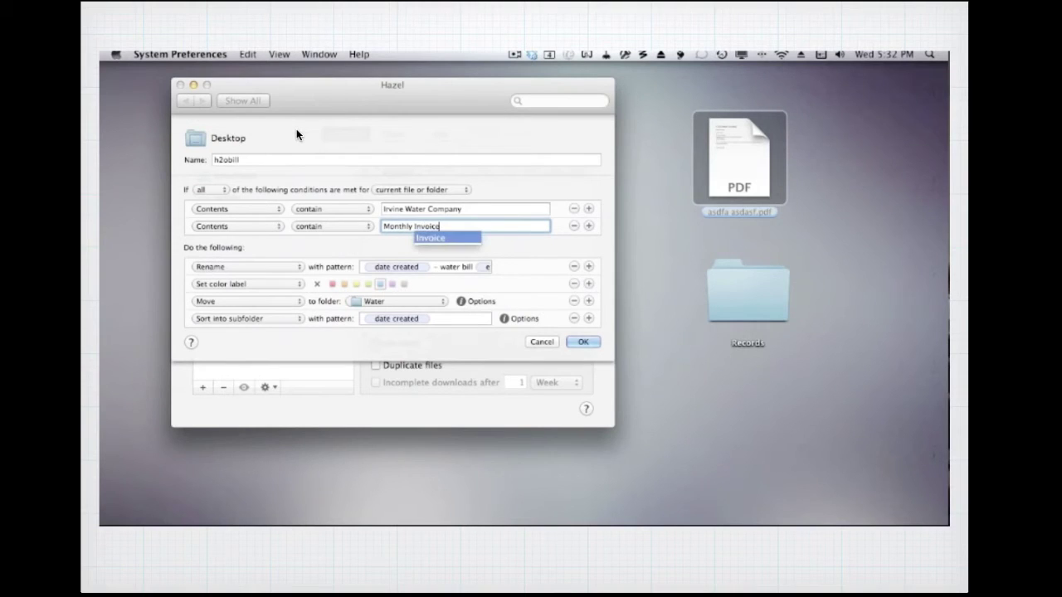
pyautogui.click(731, 175)
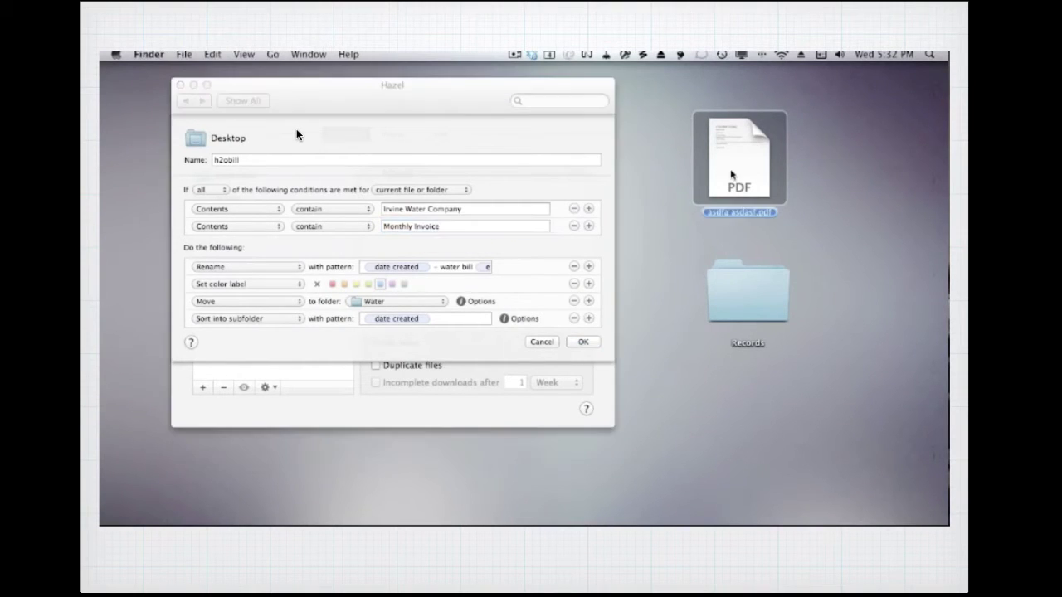
# - Preview the Desktop PDF to check its wording and change the rule's color label to Purple
pyautogui.press('space')
pyautogui.press('space')
pyautogui.click(392, 287)
pyautogui.click(393, 287)
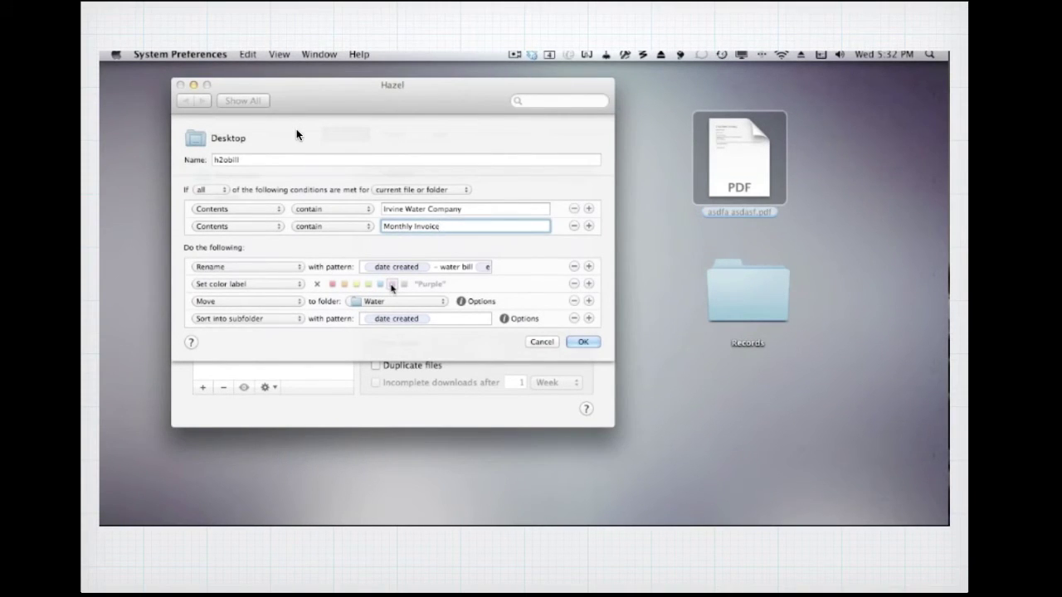
# - Save the edited h2obill rule and enable it for the Desktop folder
pyautogui.click(597, 344)
pyautogui.click(373, 174)
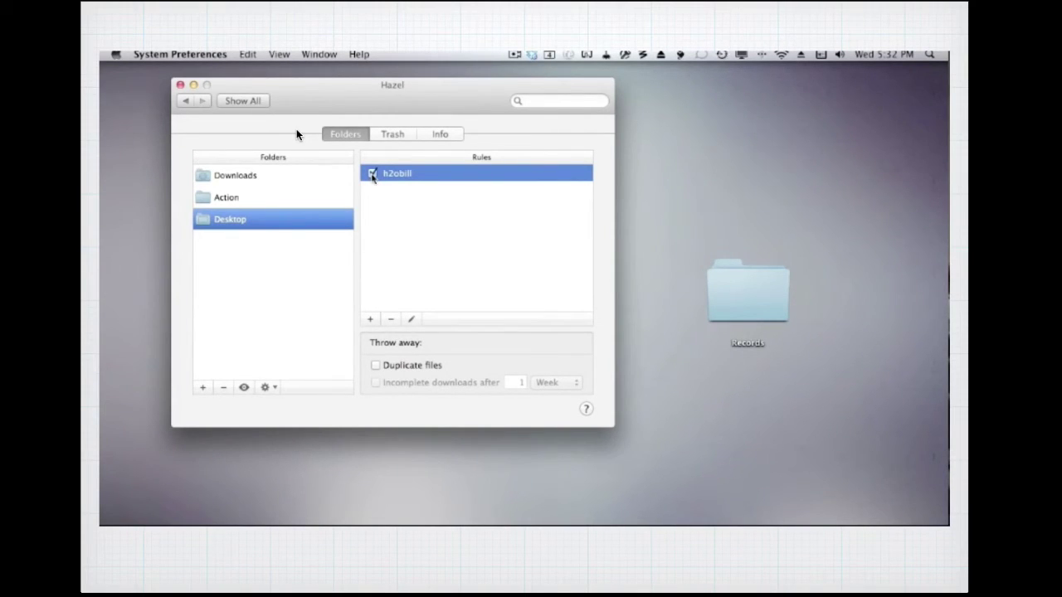
# - Browse to the 2012 folder inside Records > Water, view the filed water bill PDF to check its contents, and close it
pyautogui.click(715, 312)
pyautogui.doubleClick(726, 297)
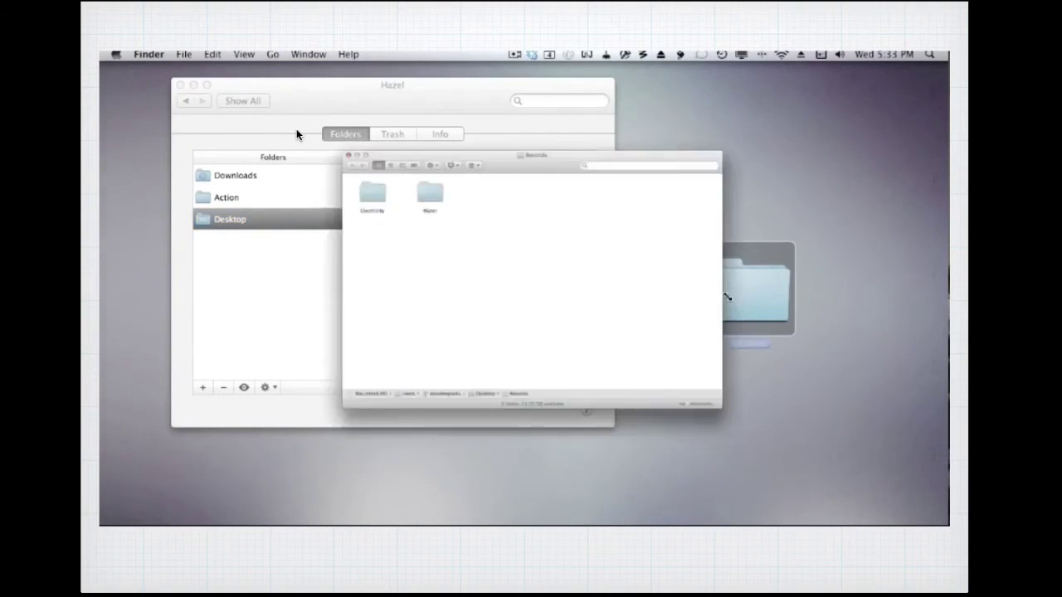
pyautogui.doubleClick(265, 140)
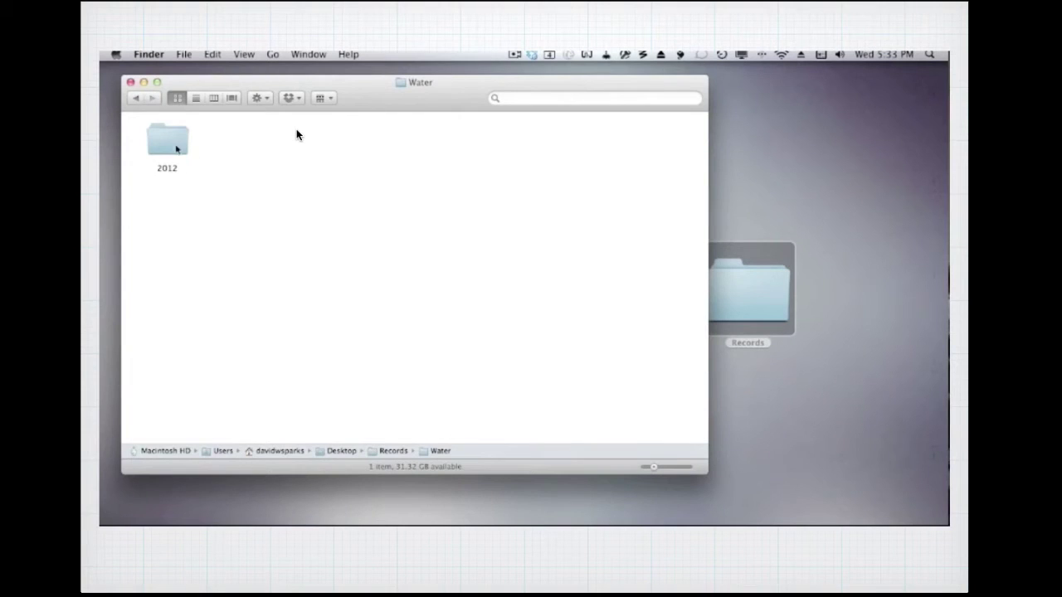
pyautogui.doubleClick(166, 145)
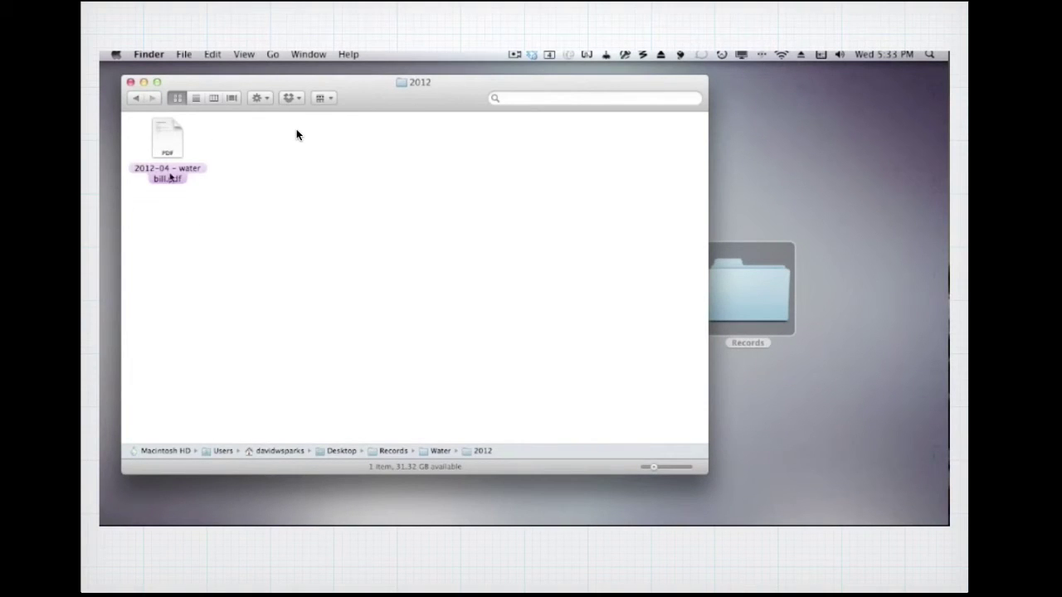
pyautogui.doubleClick(167, 146)
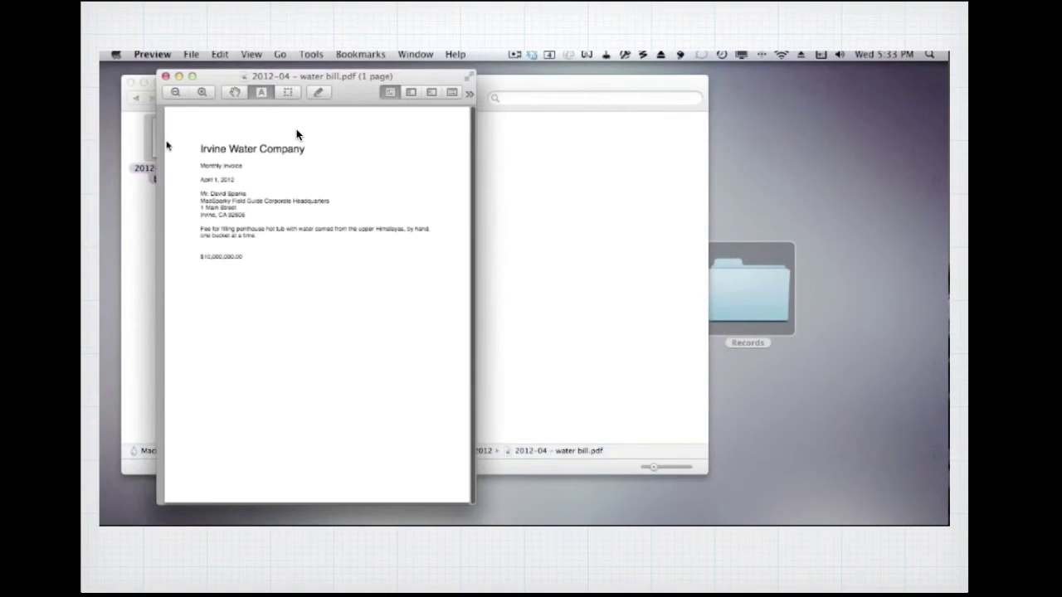
pyautogui.click(165, 76)
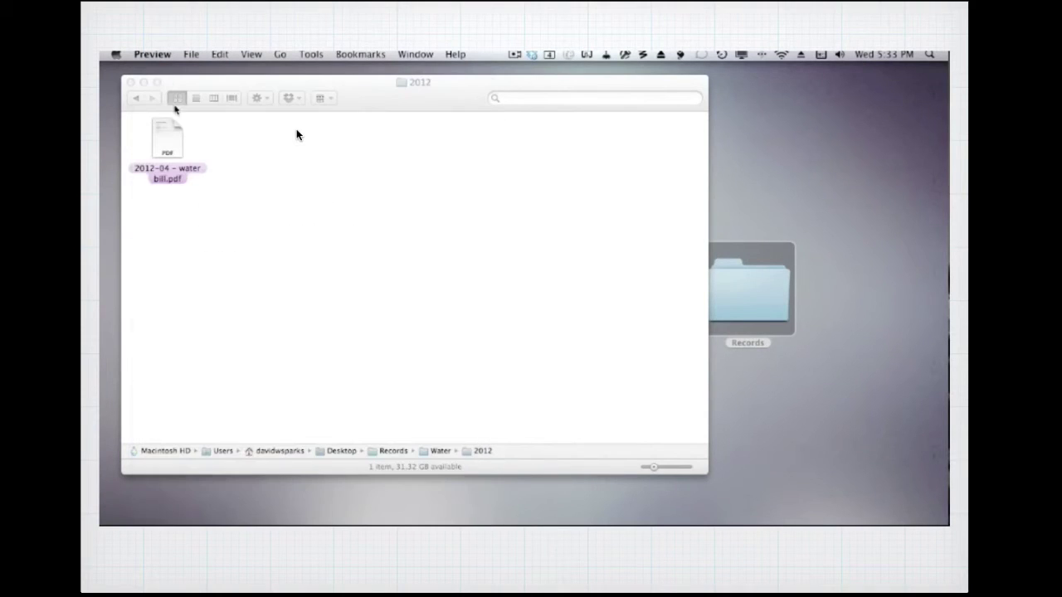